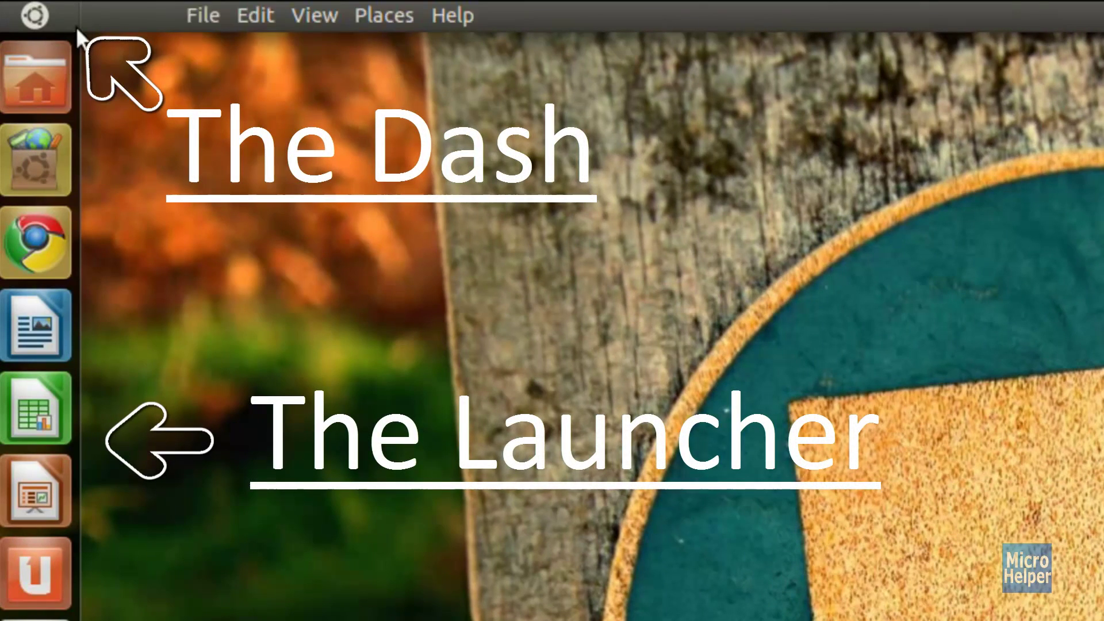
Toggle the Dash, then use the four-workspace overview to return to the top-left workspace
left_click(50, 8)
left_click(50, 8)
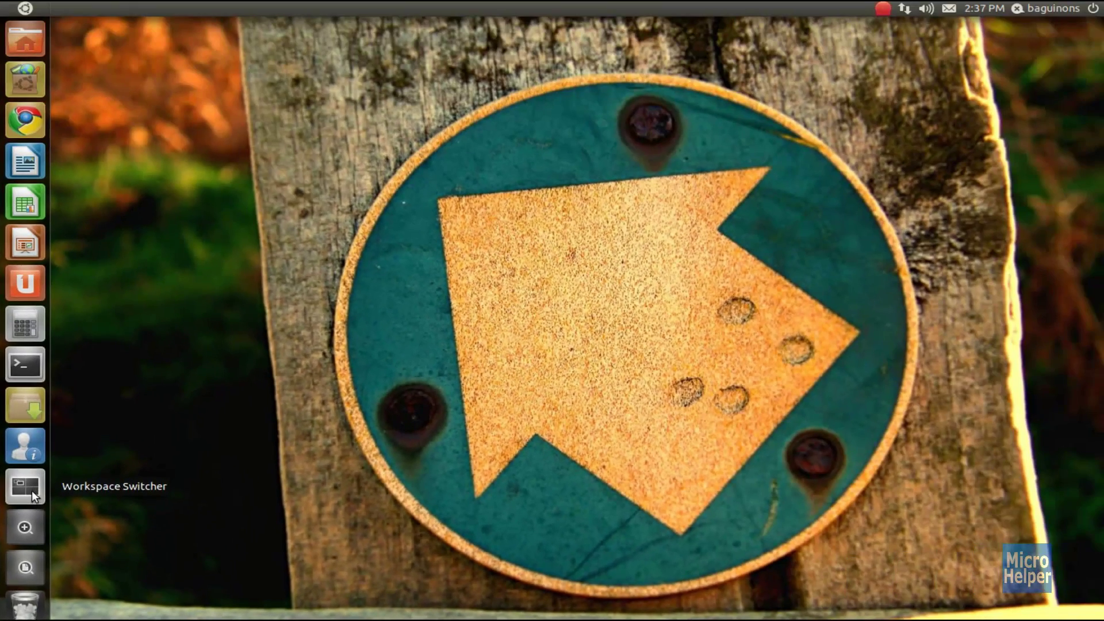
left_click(57, 375)
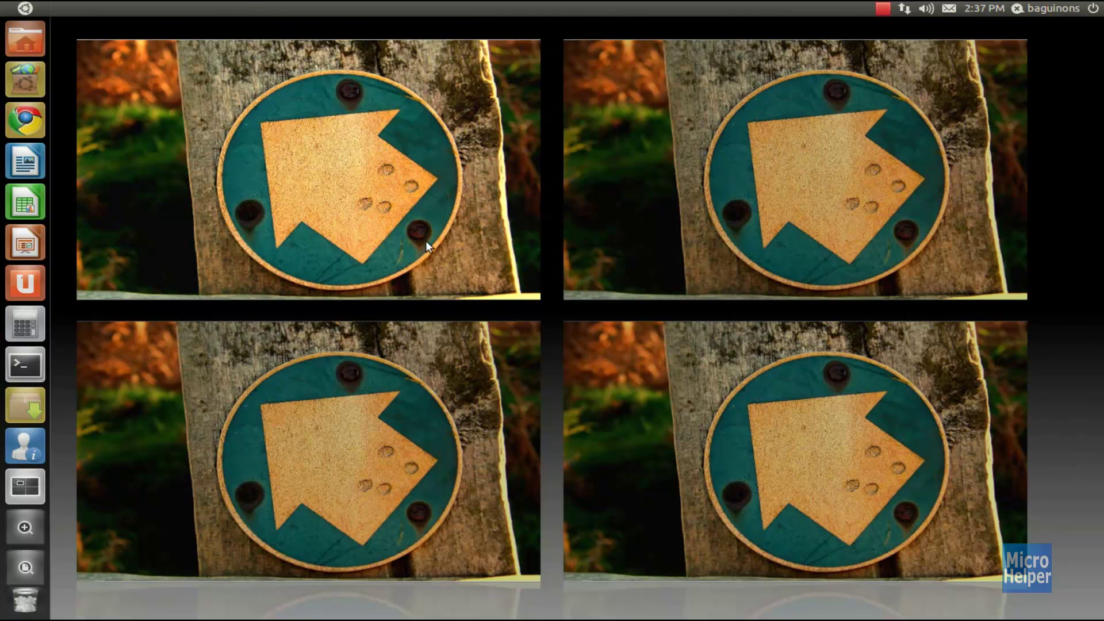
left_click(633, 285)
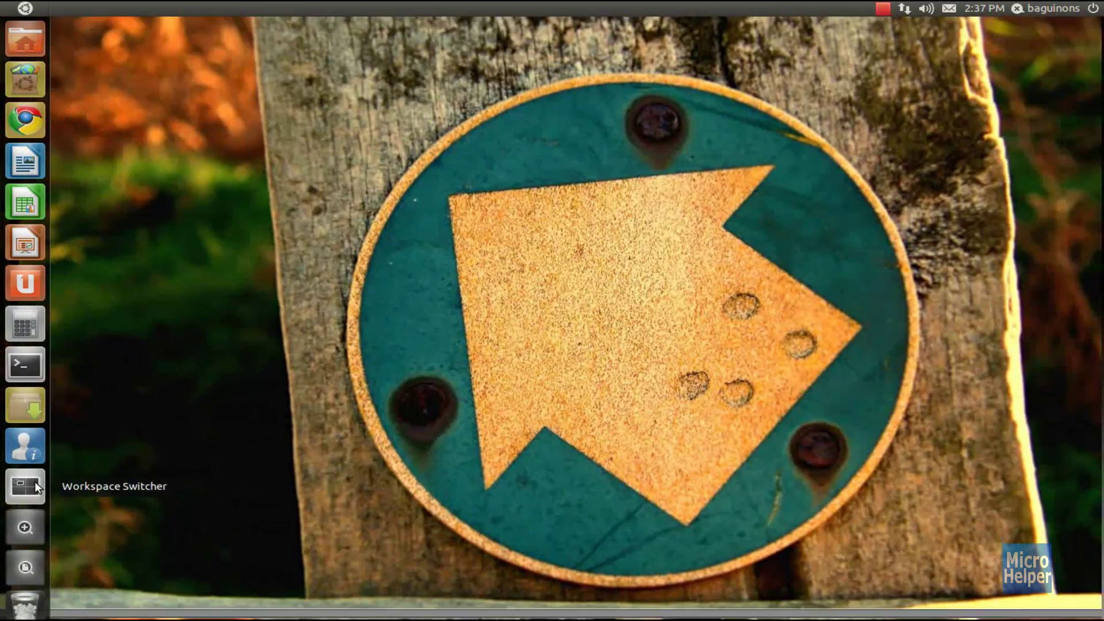
left_click(34, 484)
left_click(239, 220)
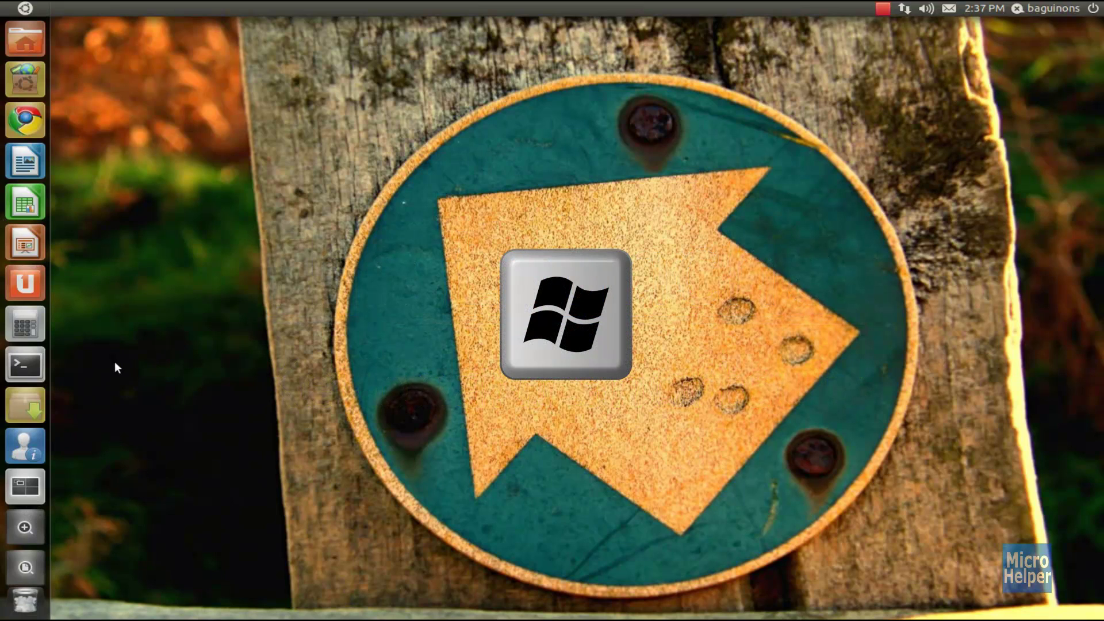
Show the launcher's shortcut number hints and toggle the workspace overview with Super+S
key("super")
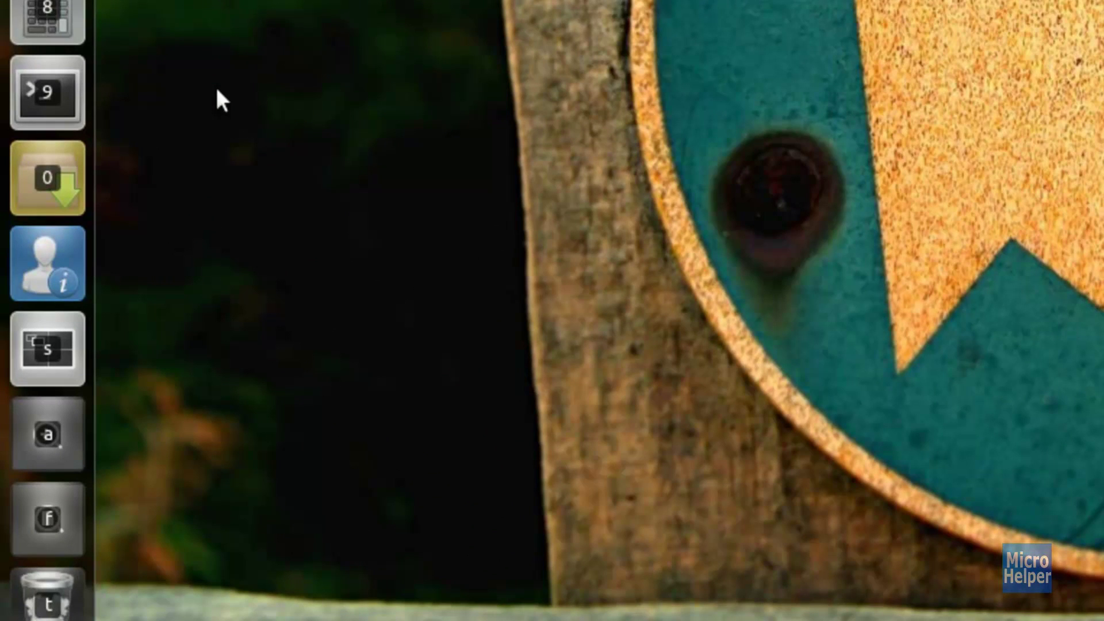
key("super+s")
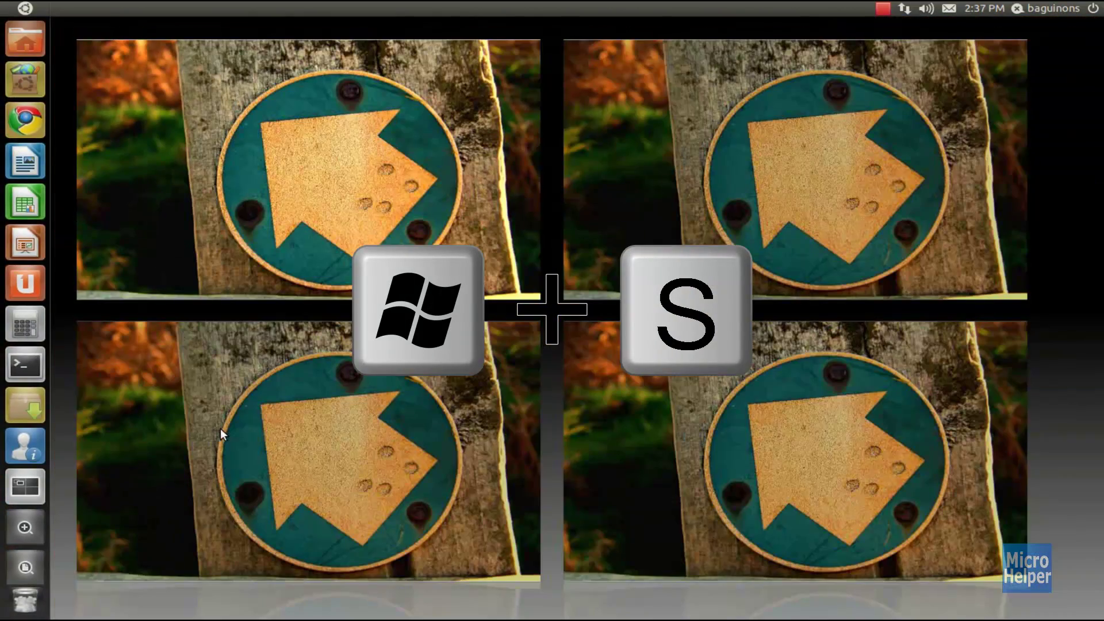
key("super+s")
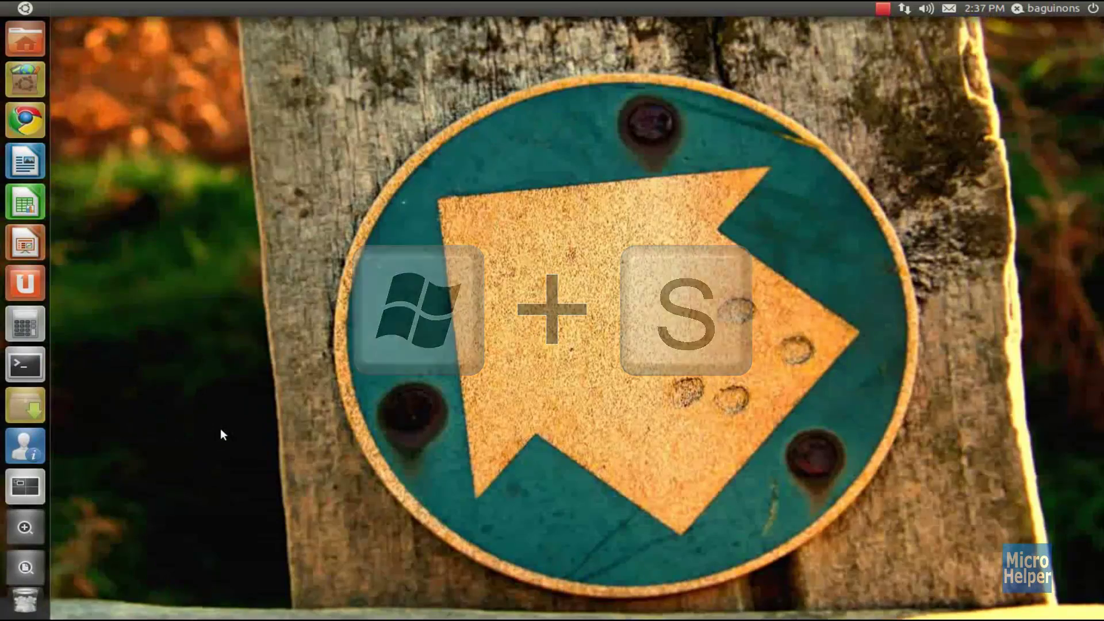
key("super")
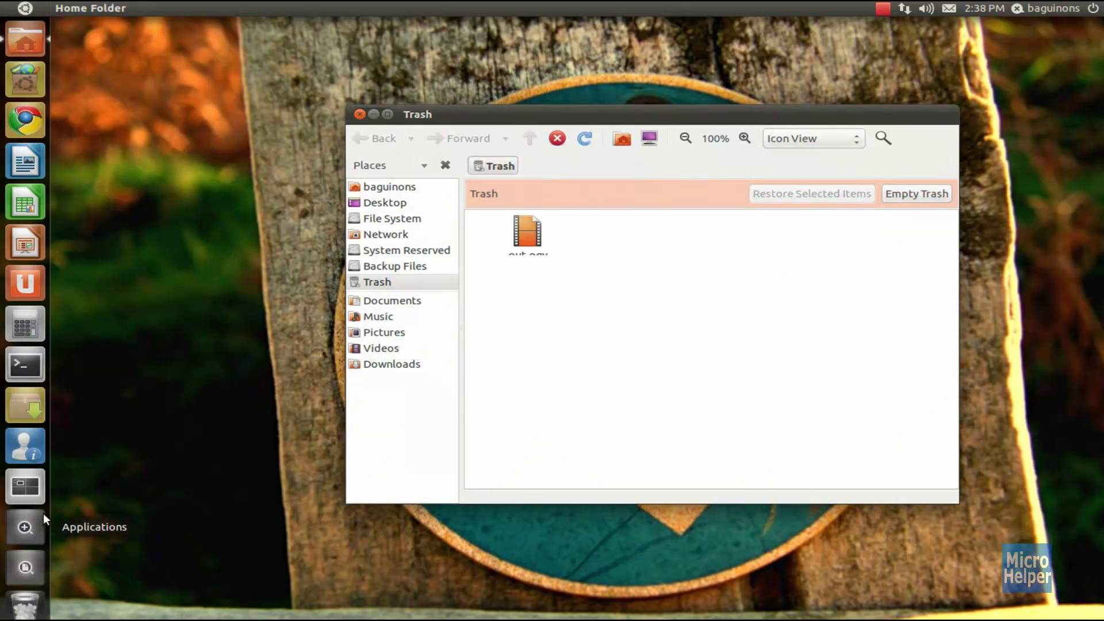
left_click(26, 120)
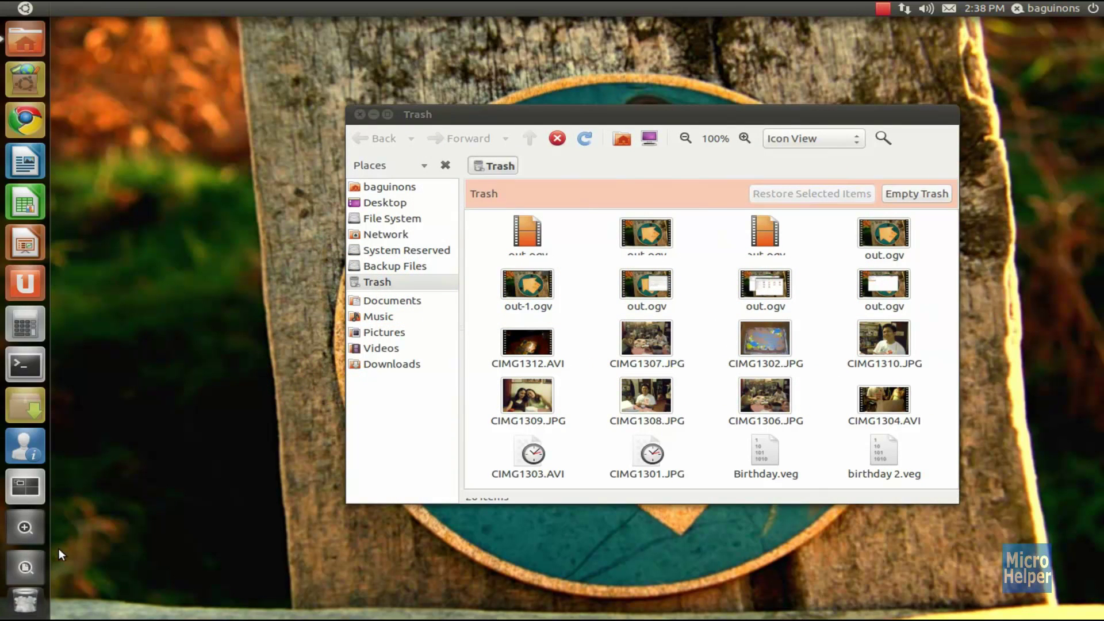
Open the Music and Videos favorite folders from the Files & Folders search
right_click(34, 565)
left_click(225, 531)
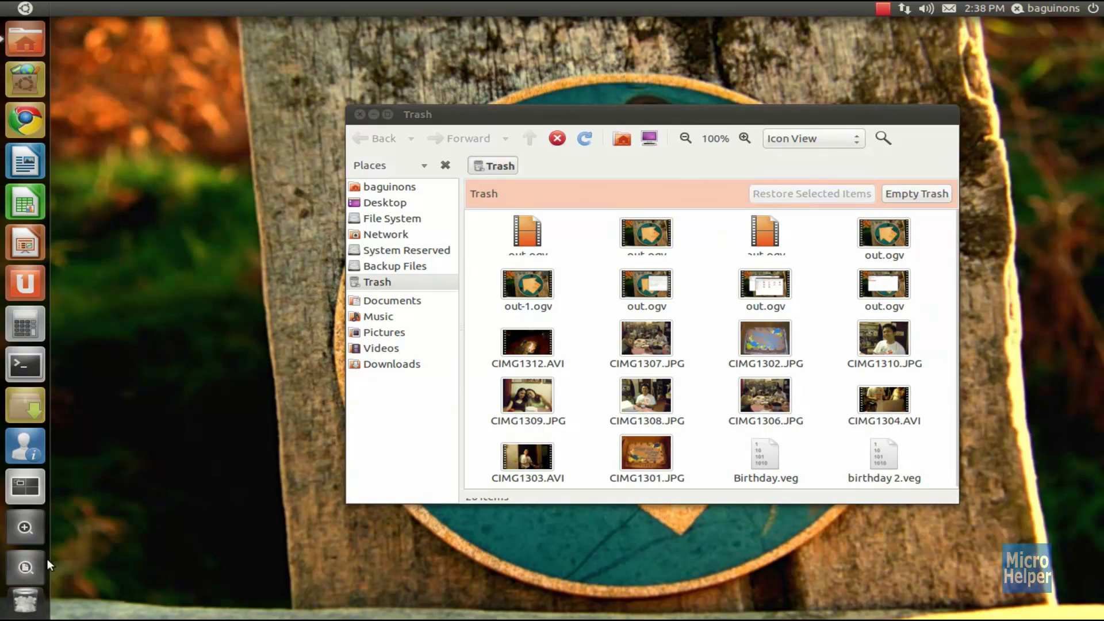
key("super+f")
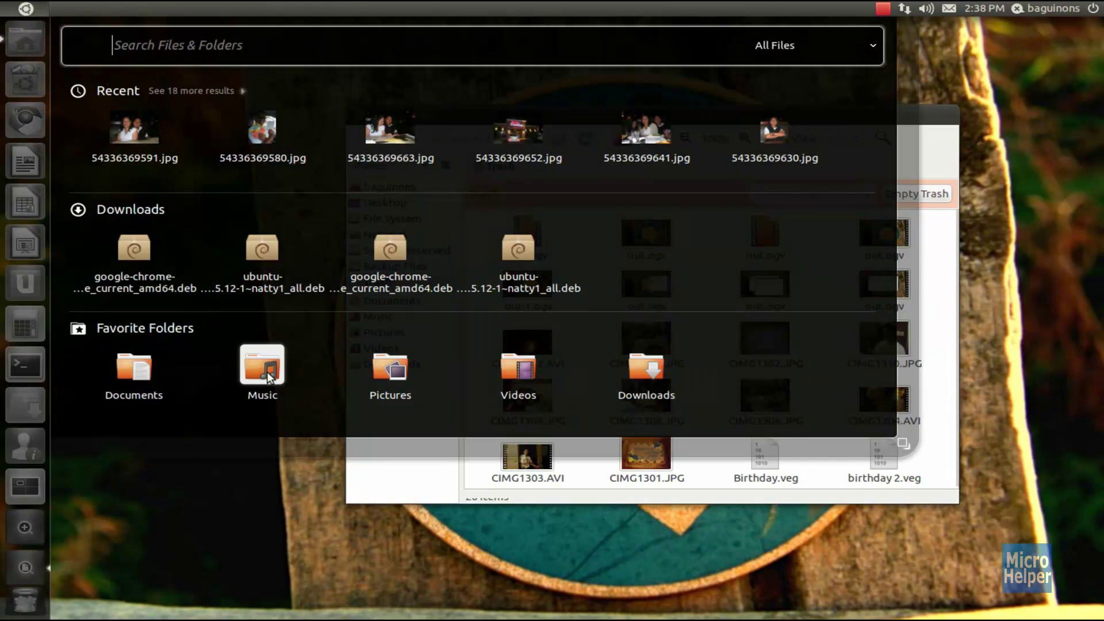
left_click(266, 372)
key("super+f")
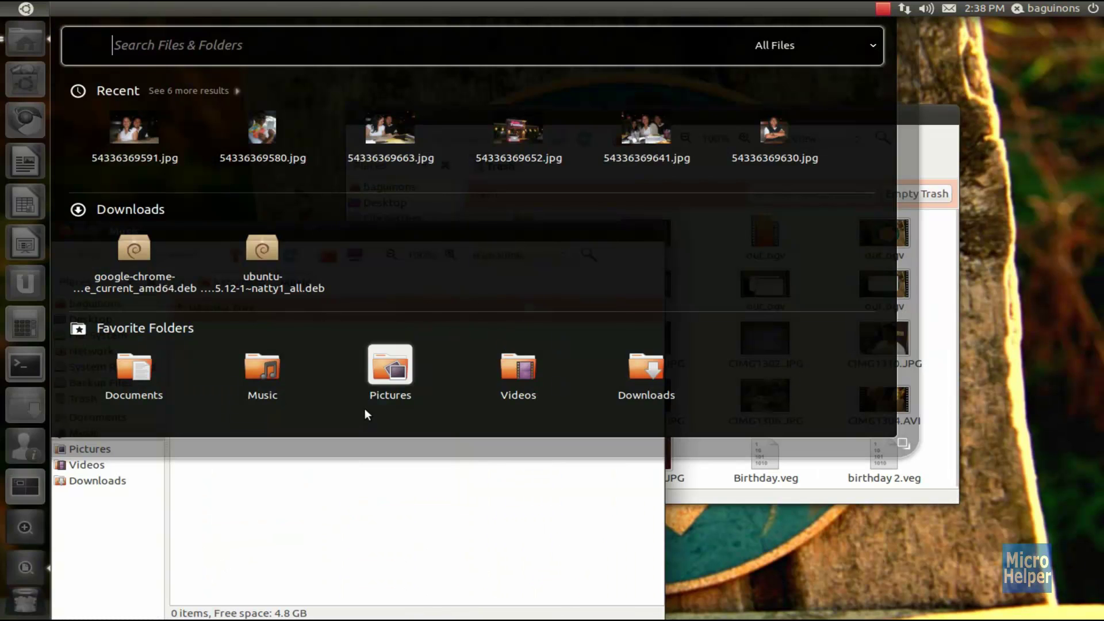
left_click(516, 367)
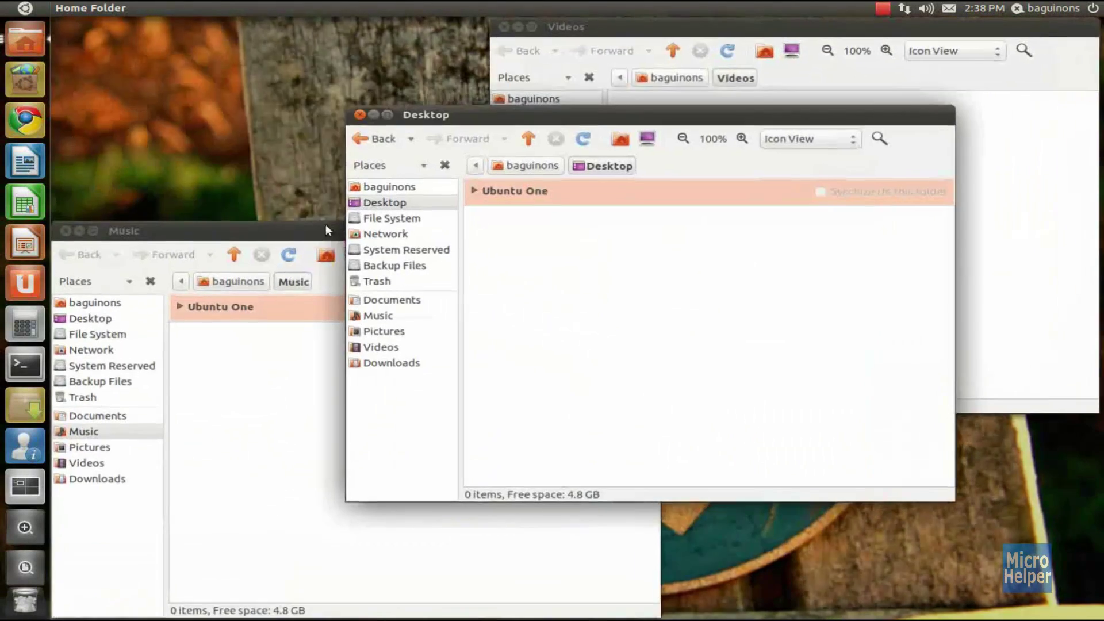
Spread out the file manager windows and close the Videos, Desktop and Music windows
left_click(32, 51)
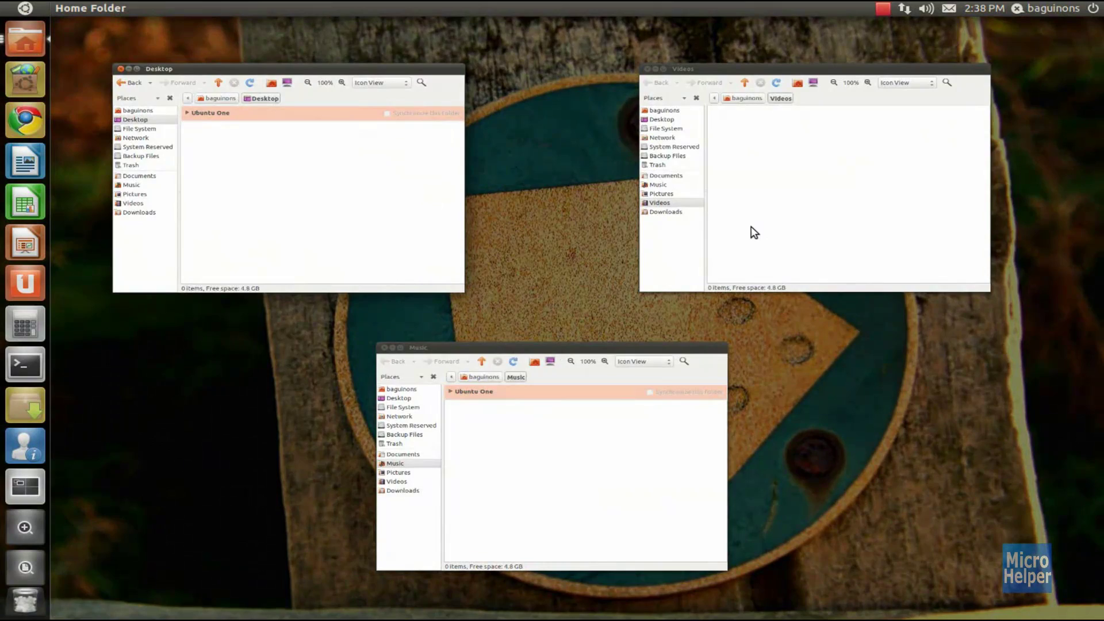
left_click(751, 226)
left_click(504, 25)
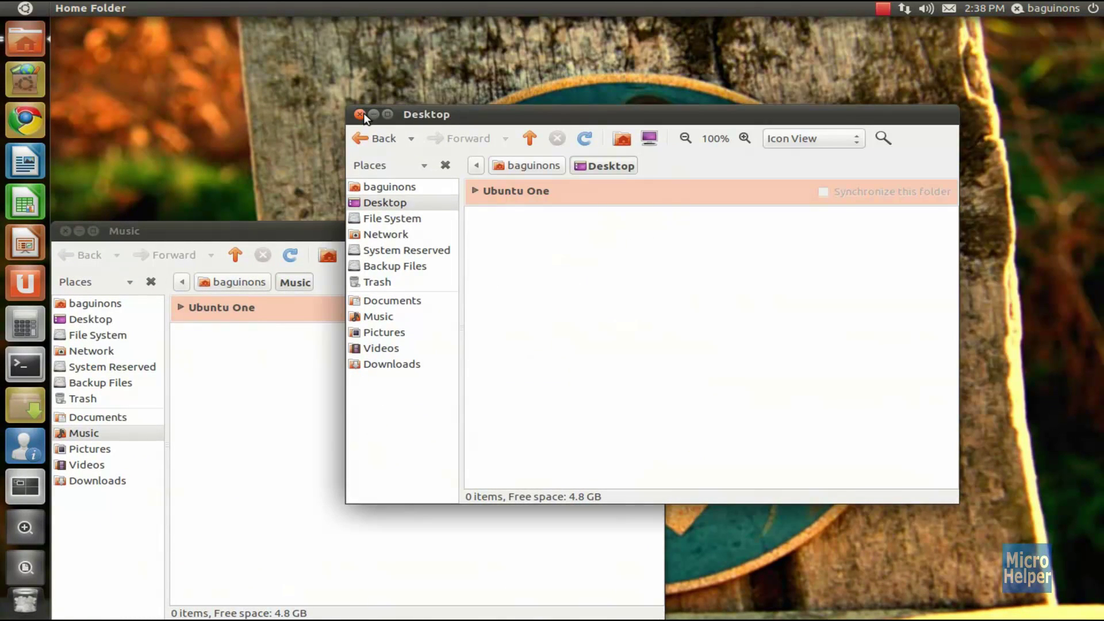
left_click(360, 114)
left_click_drag(138, 234, 399, 117)
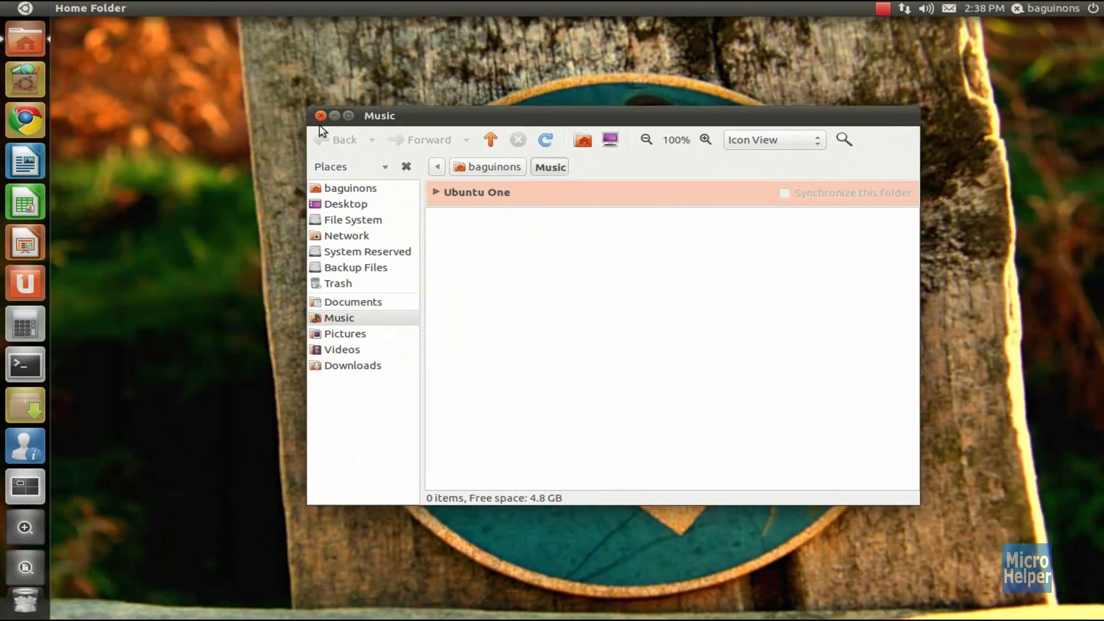
left_click(320, 117)
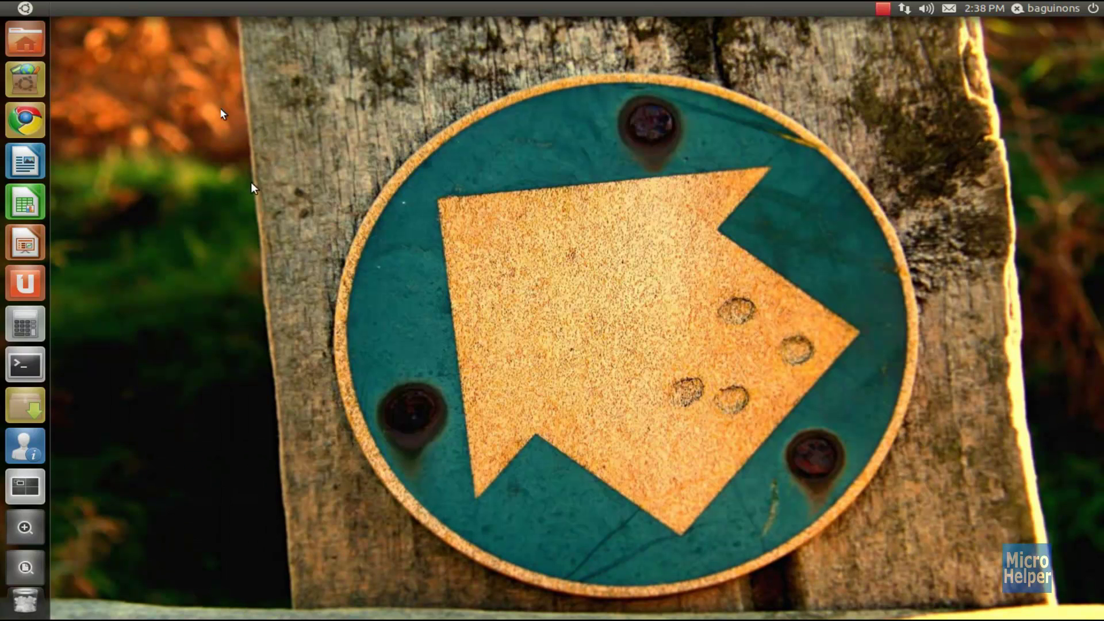
Search the Dash for 'aud' and launch Audacity
key("super")
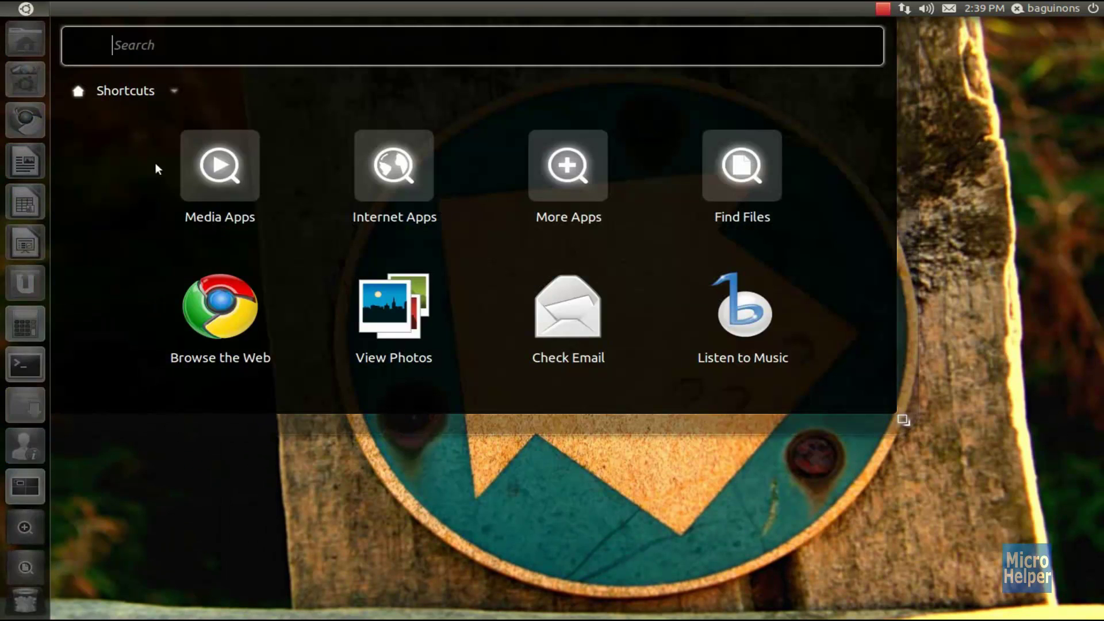
type("au")
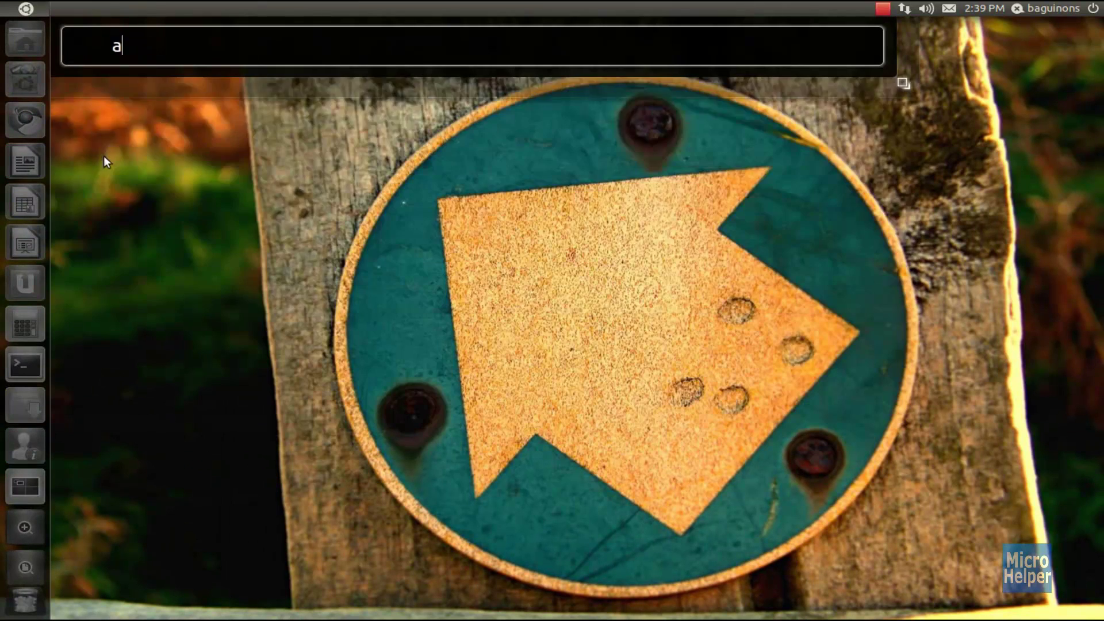
type("d")
left_click(145, 122)
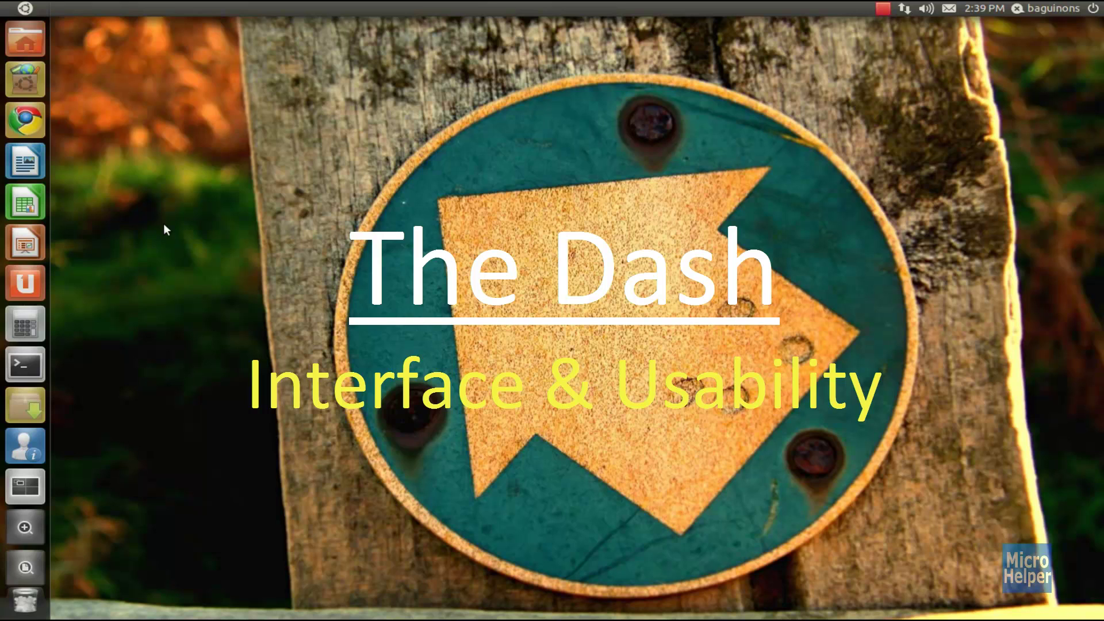
Show the Dash and launcher shortcut hints, highlight the Media Apps shortcut, then dismiss the Dash
key("super")
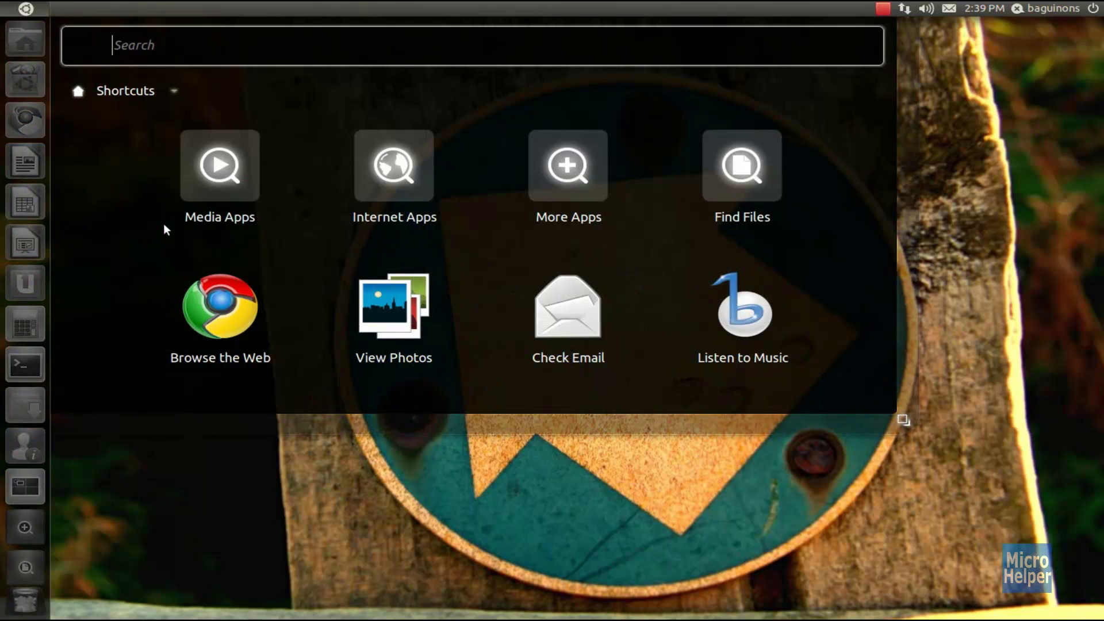
key("super")
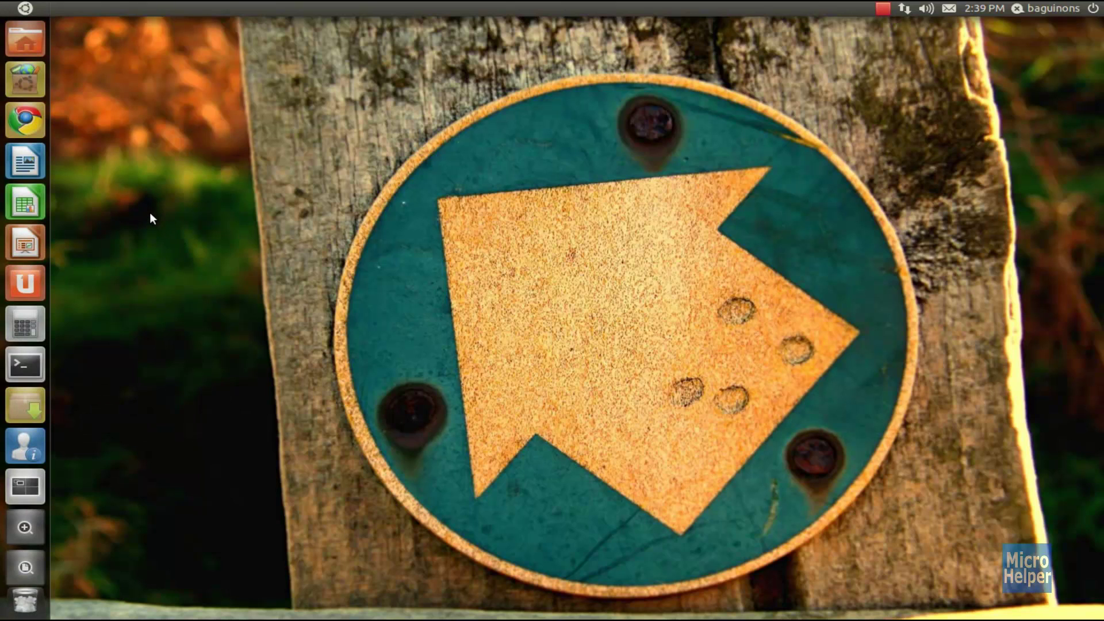
key("super")
key("super")
key("Down")
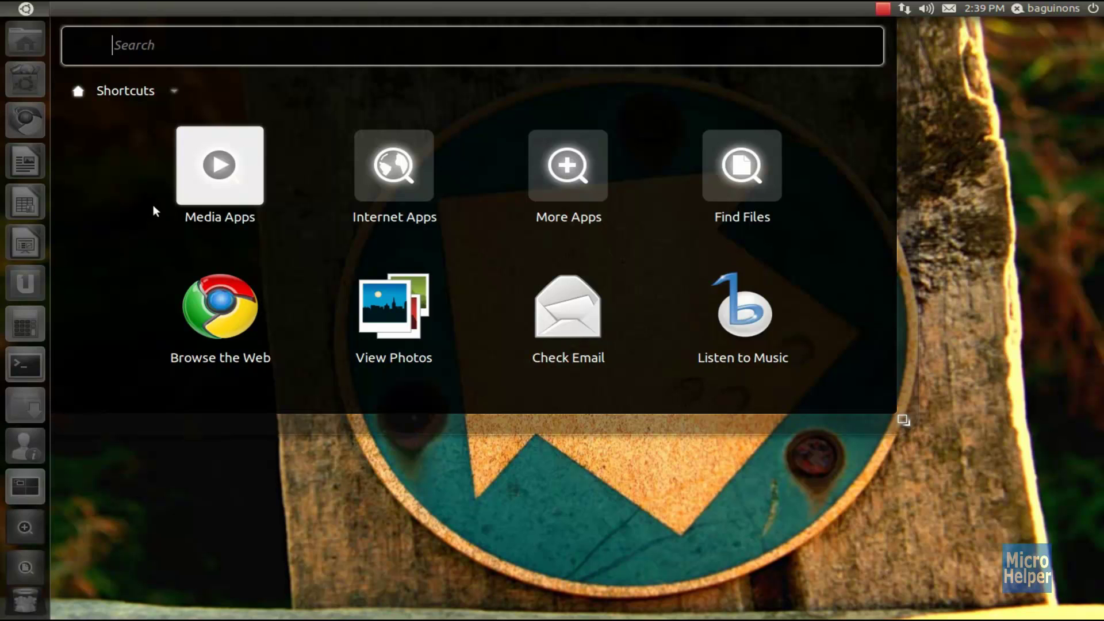
key("Escape")
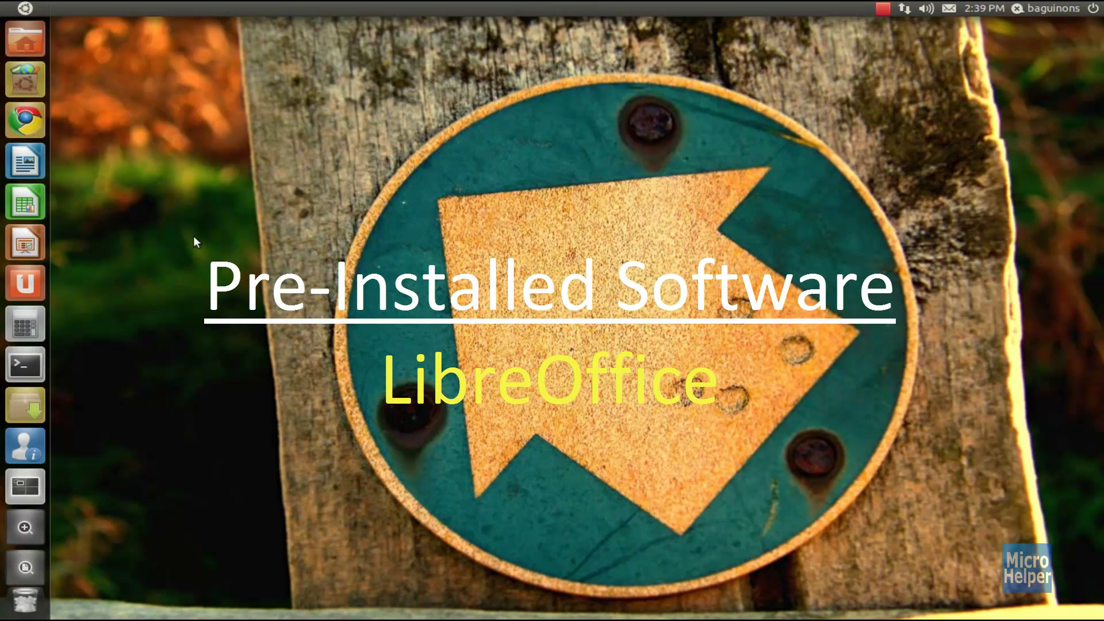
Start LibreOffice Writer and reposition its window on screen
left_click(43, 156)
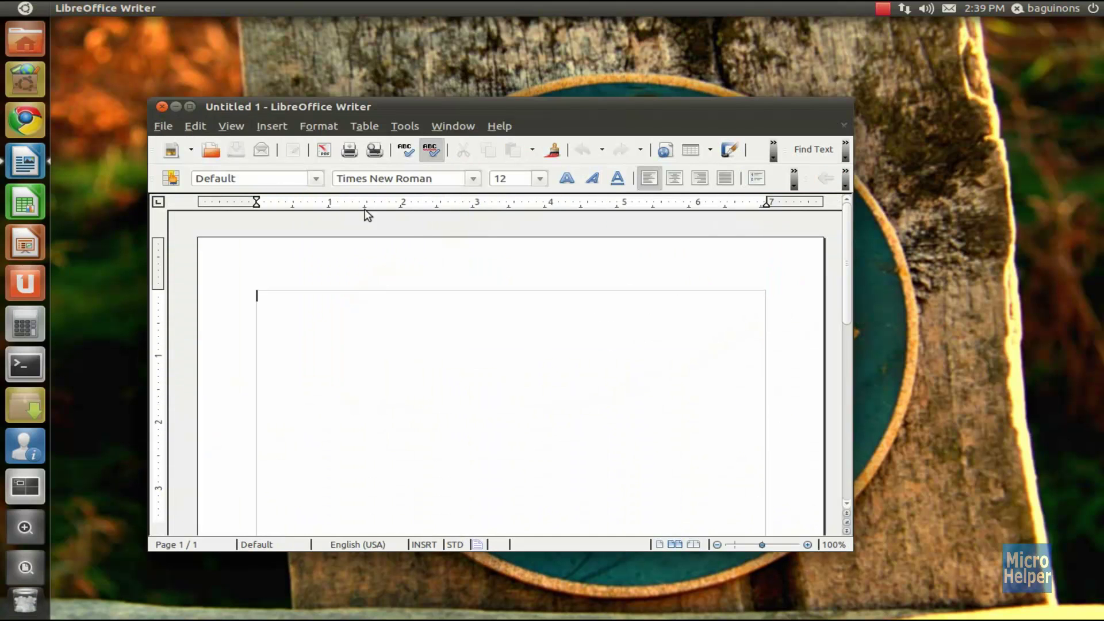
left_click_drag(239, 105, 209, 64)
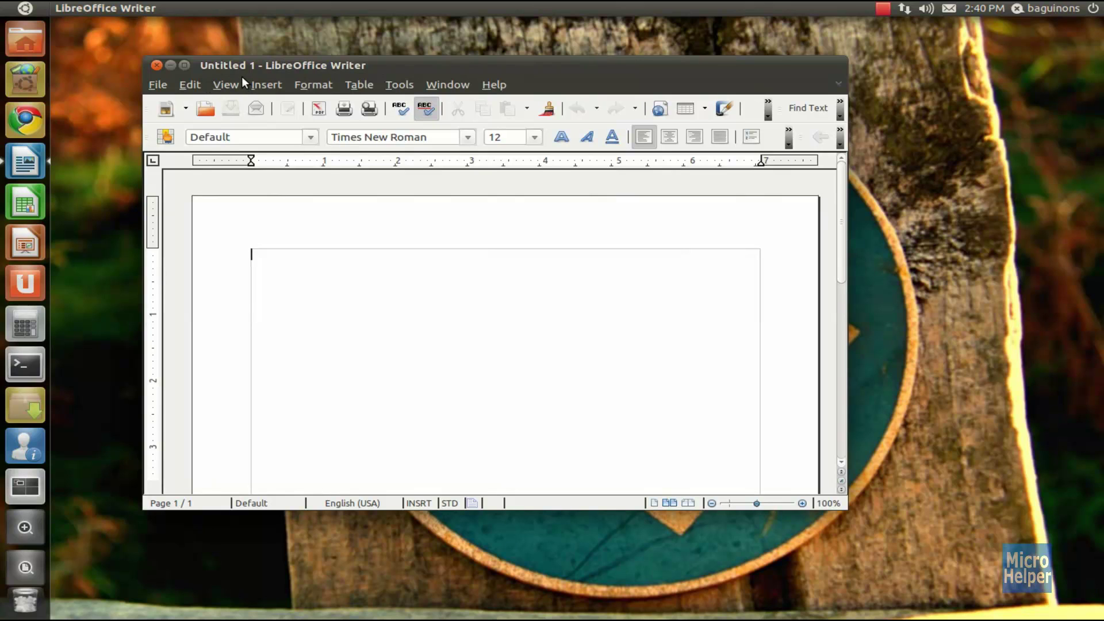
left_click_drag(250, 66, 302, 85)
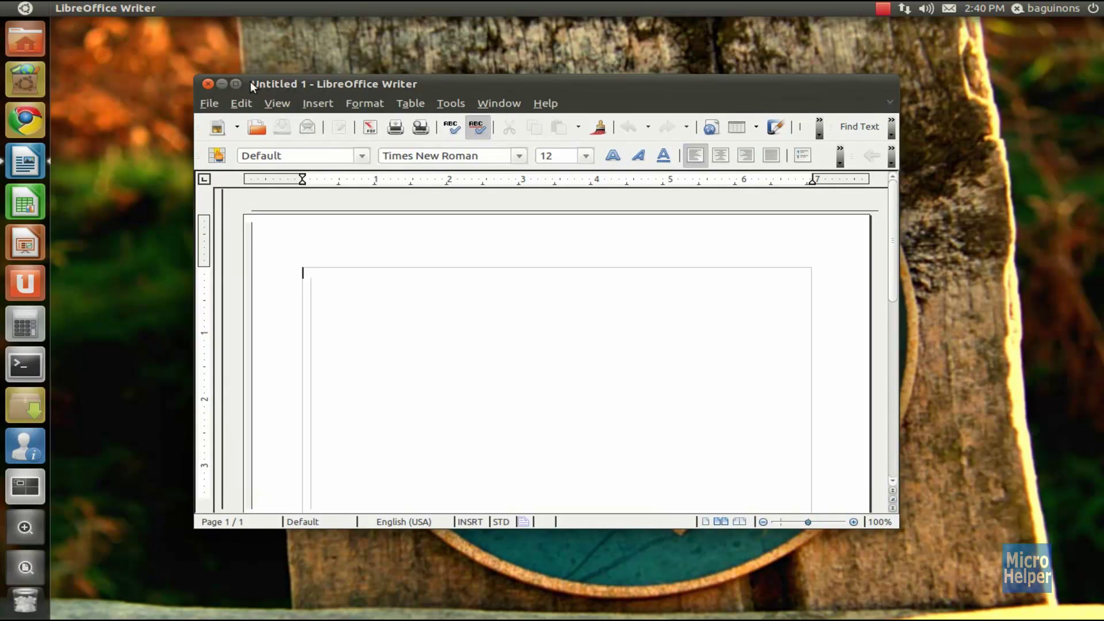
Close the blank Writer document, launch Banshee from the Dash, and view the sound menu's playback controls
left_click(206, 83)
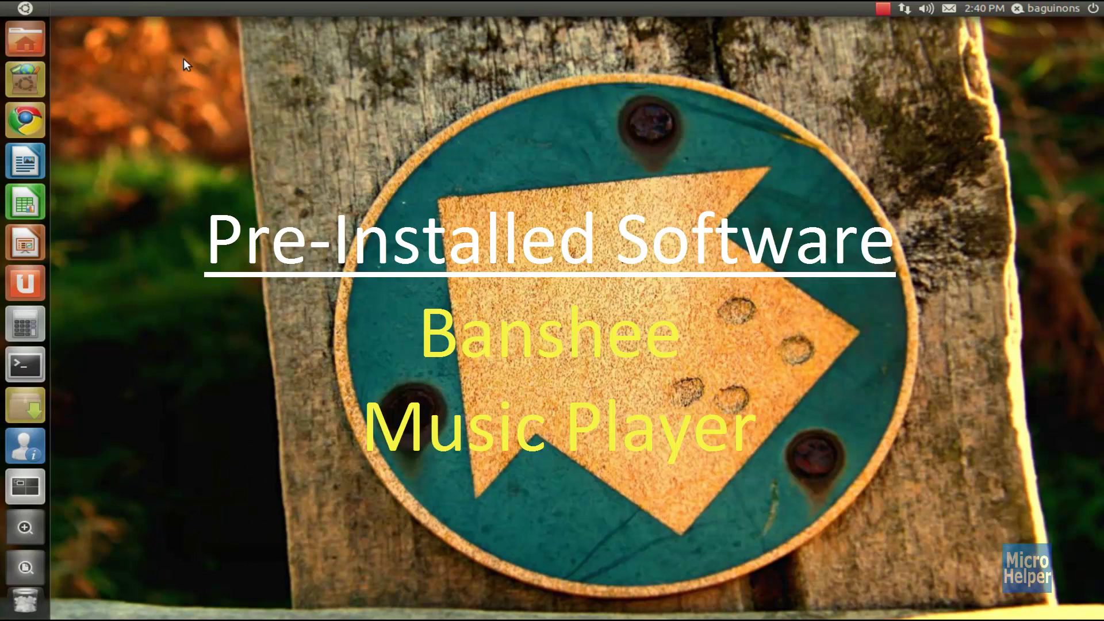
left_click(26, 9)
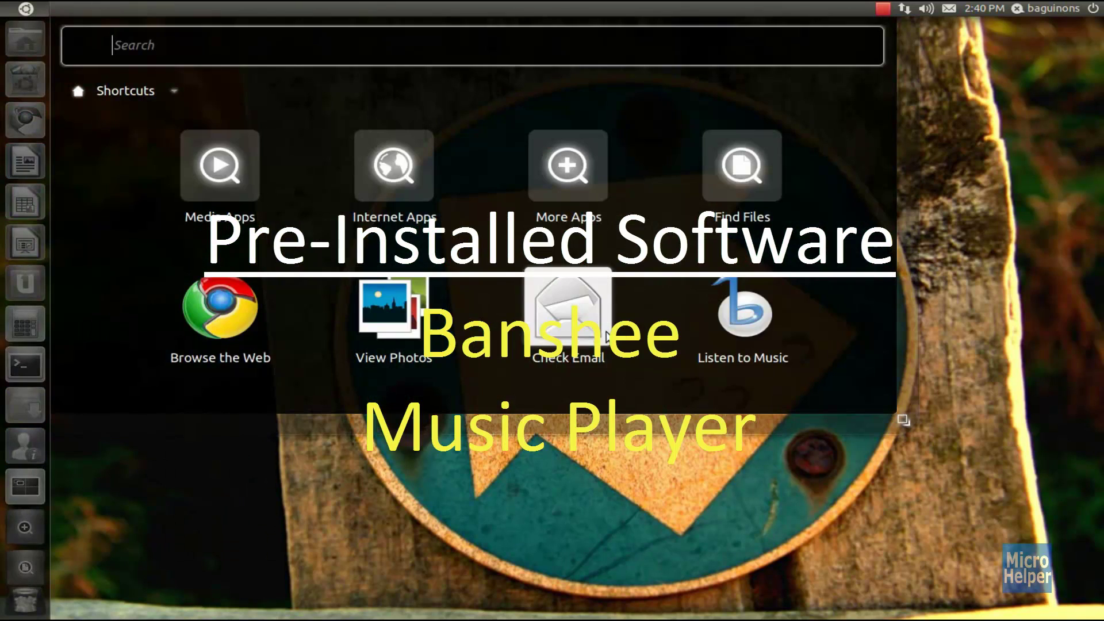
left_click(711, 317)
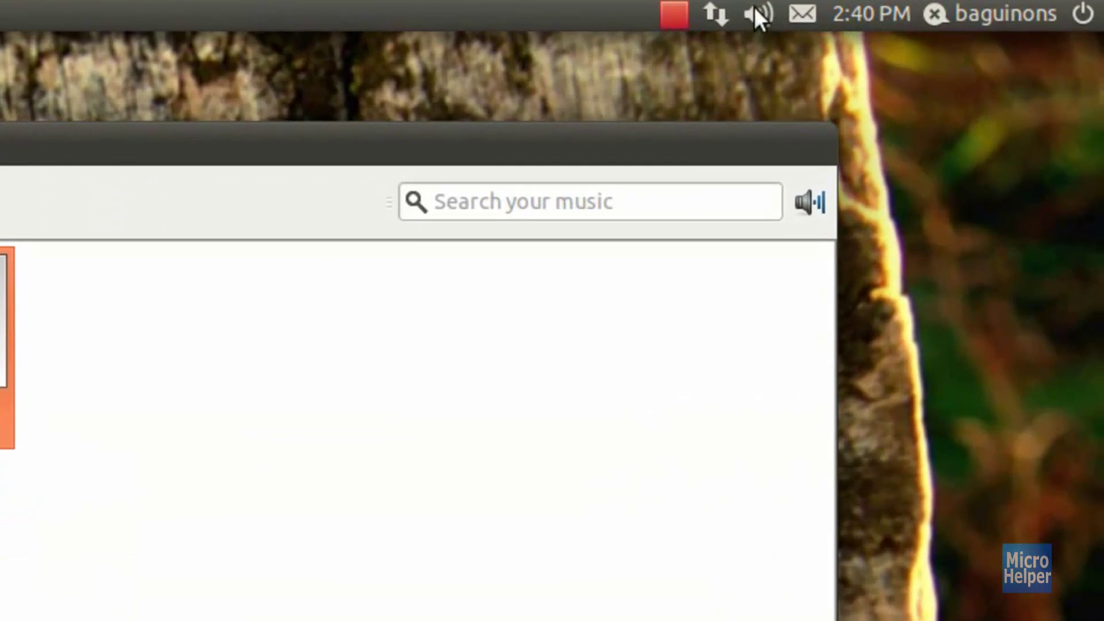
left_click(754, 16)
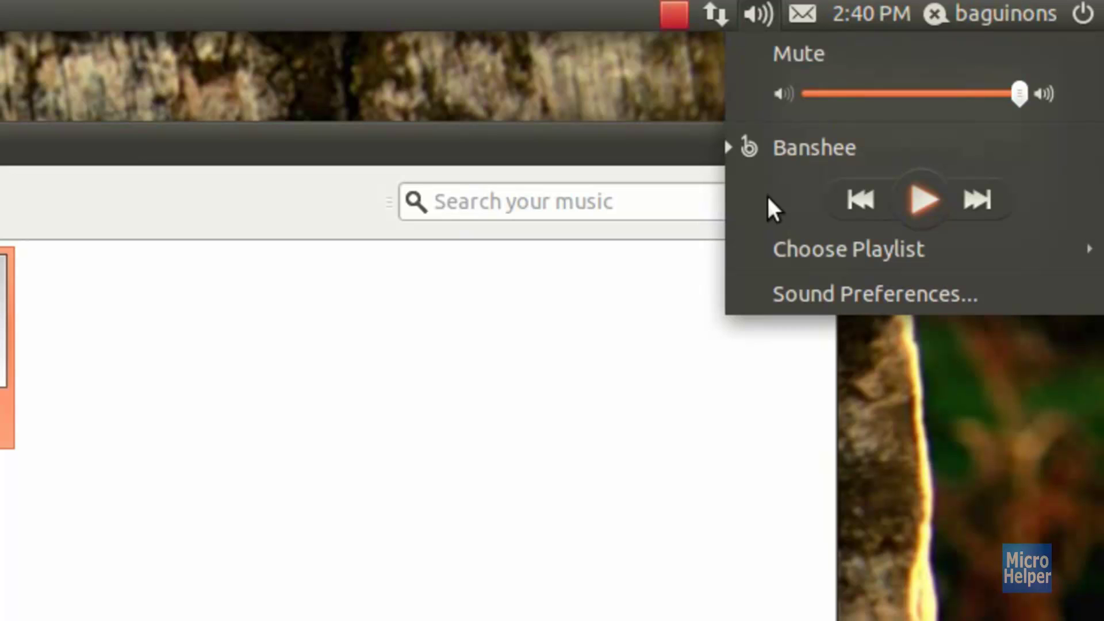
left_click(623, 352)
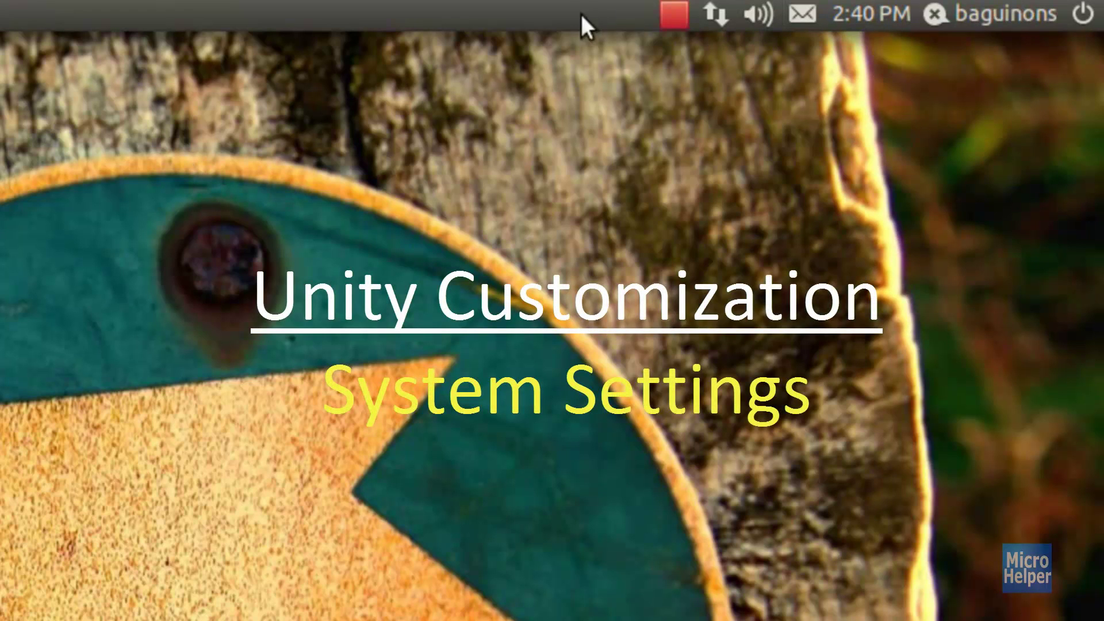
Open System Settings from the top panel's session and power menu
left_click(1084, 26)
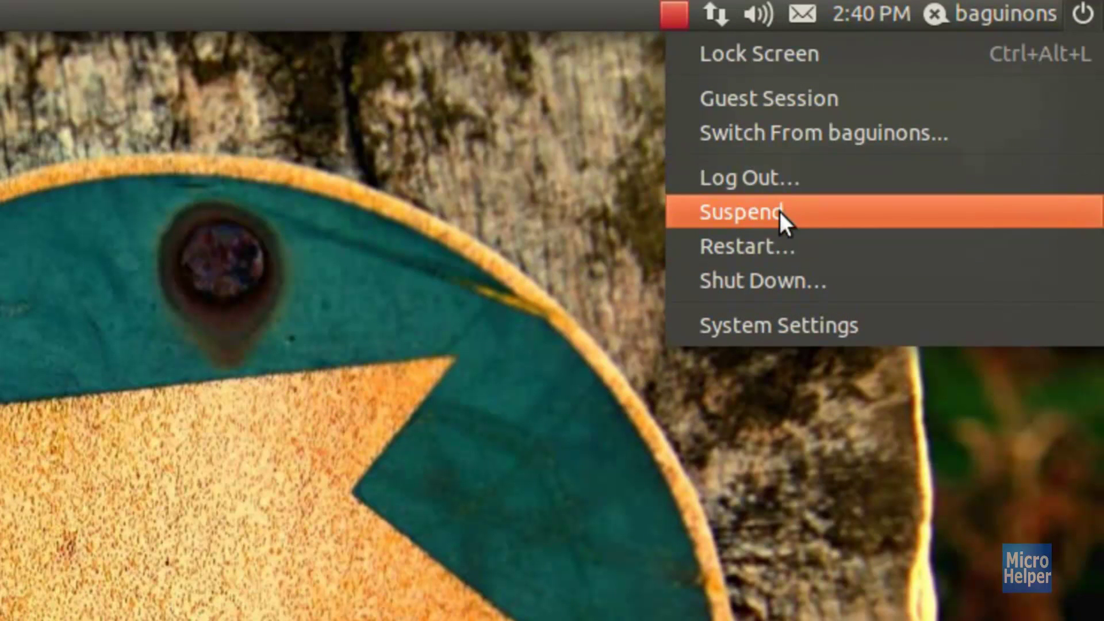
left_click(791, 328)
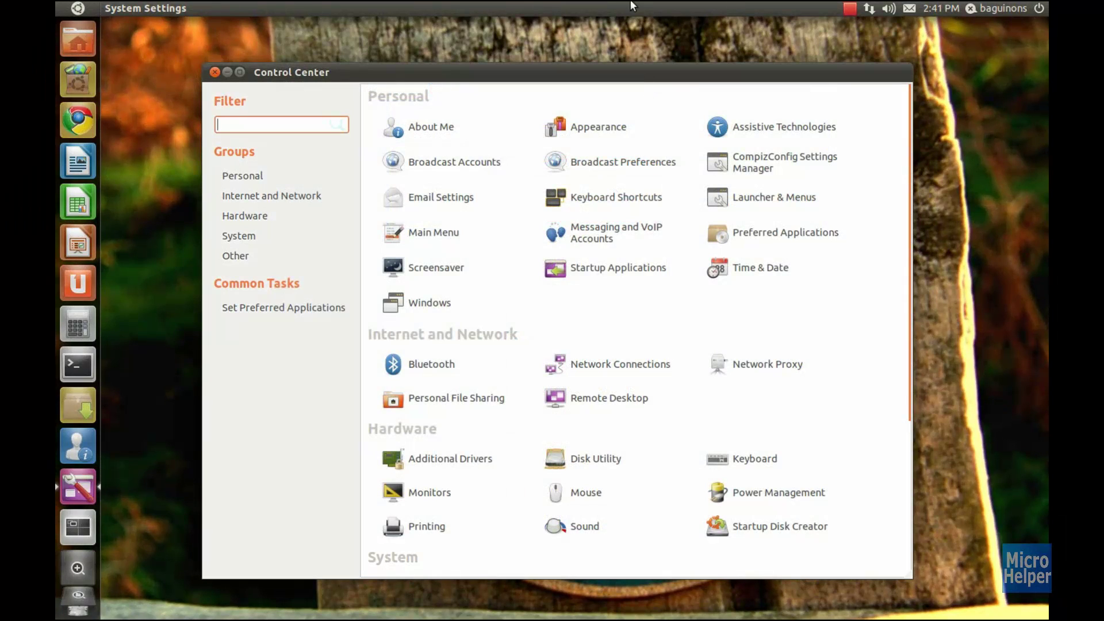
Launch CompizConfig Settings Manager from Control Center and bring it to the front
scroll(698, 288, "down", 5)
scroll(742, 320, "up", 5)
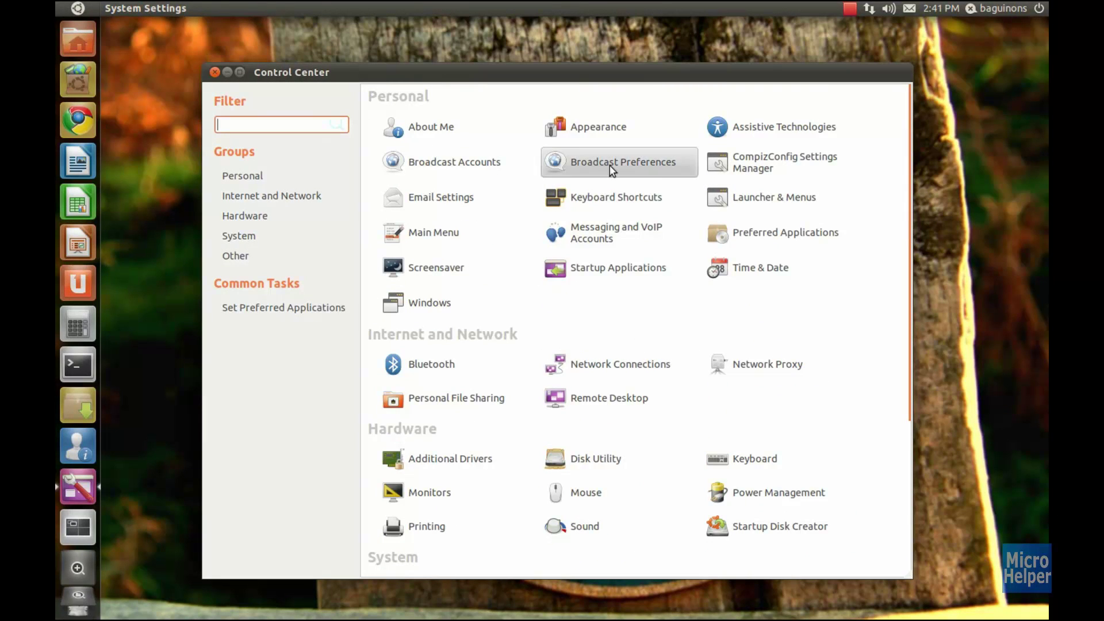
left_click(611, 208)
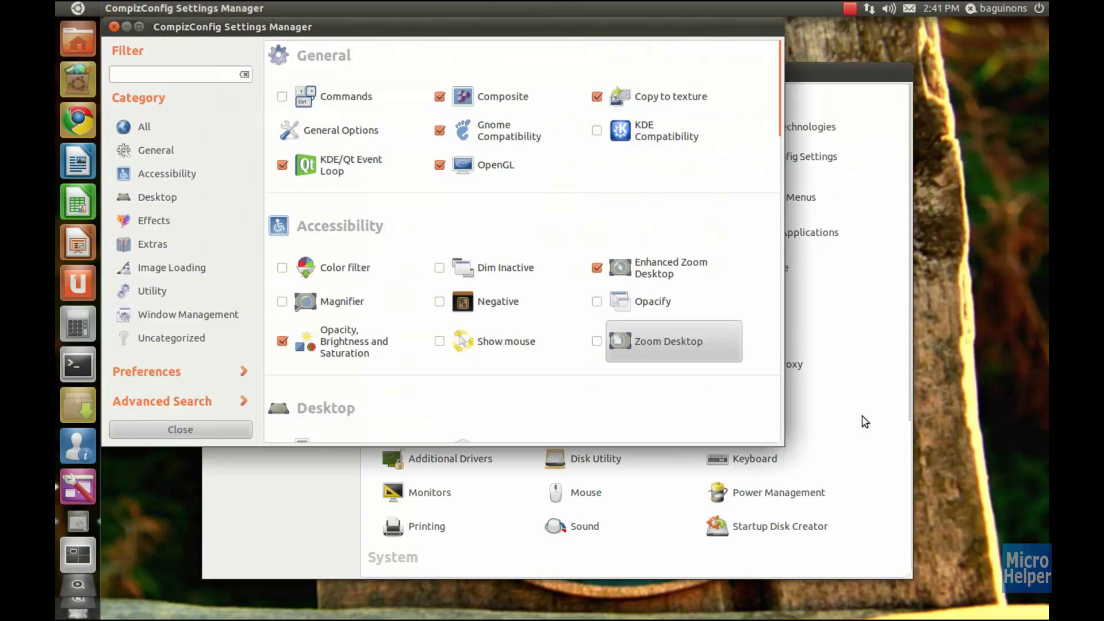
left_click(853, 301)
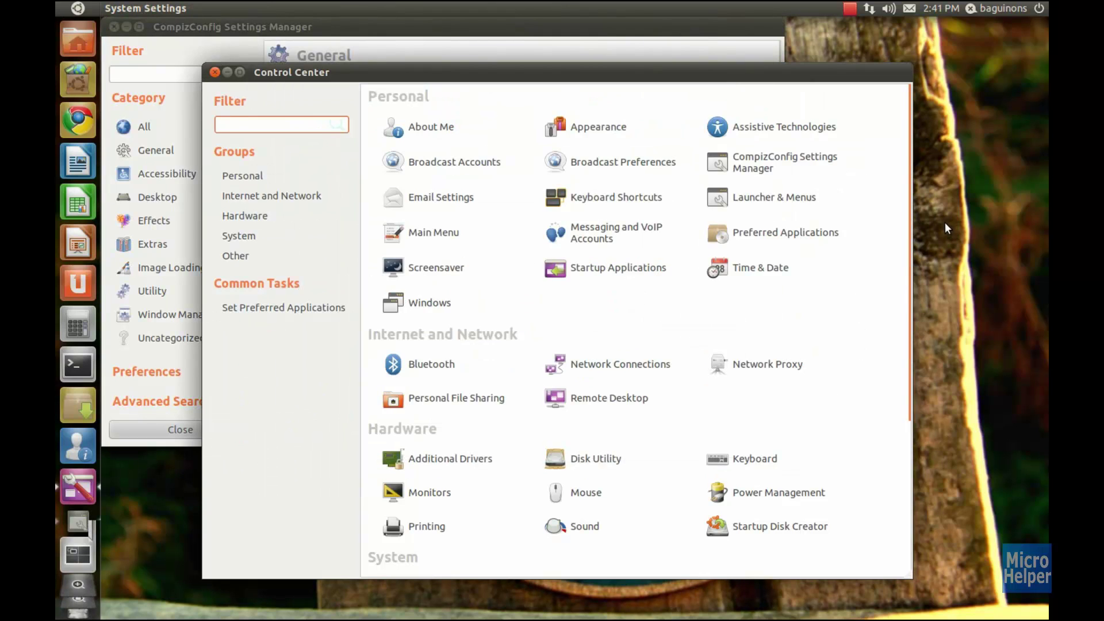
left_click(461, 36)
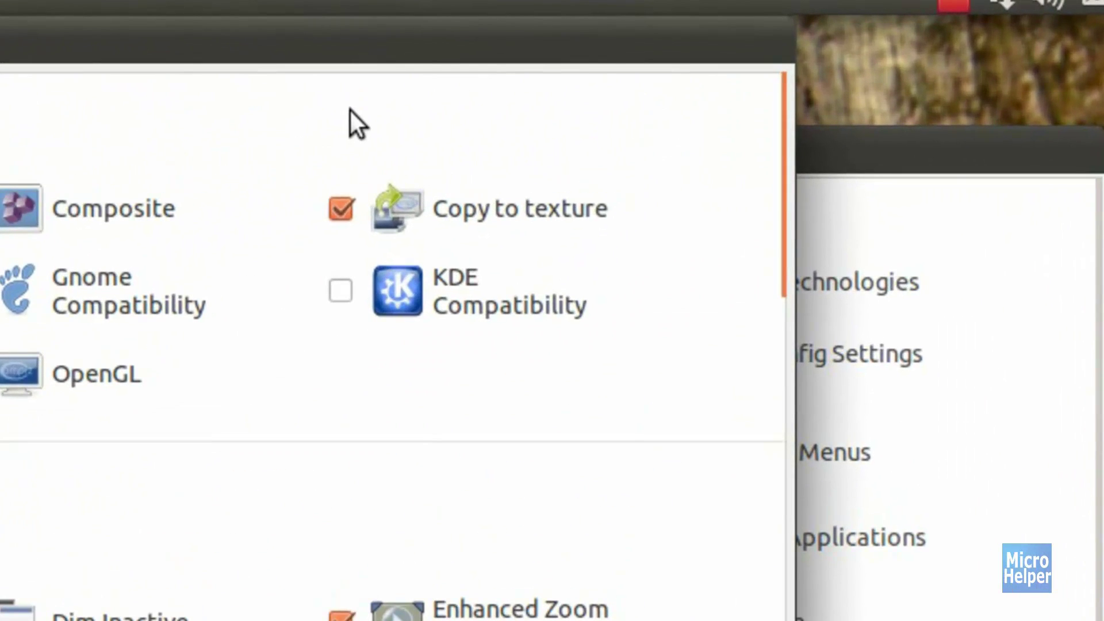
Move the CompizConfig window down and right, then preview all workspaces and return to the first
mouse_move(785, 81)
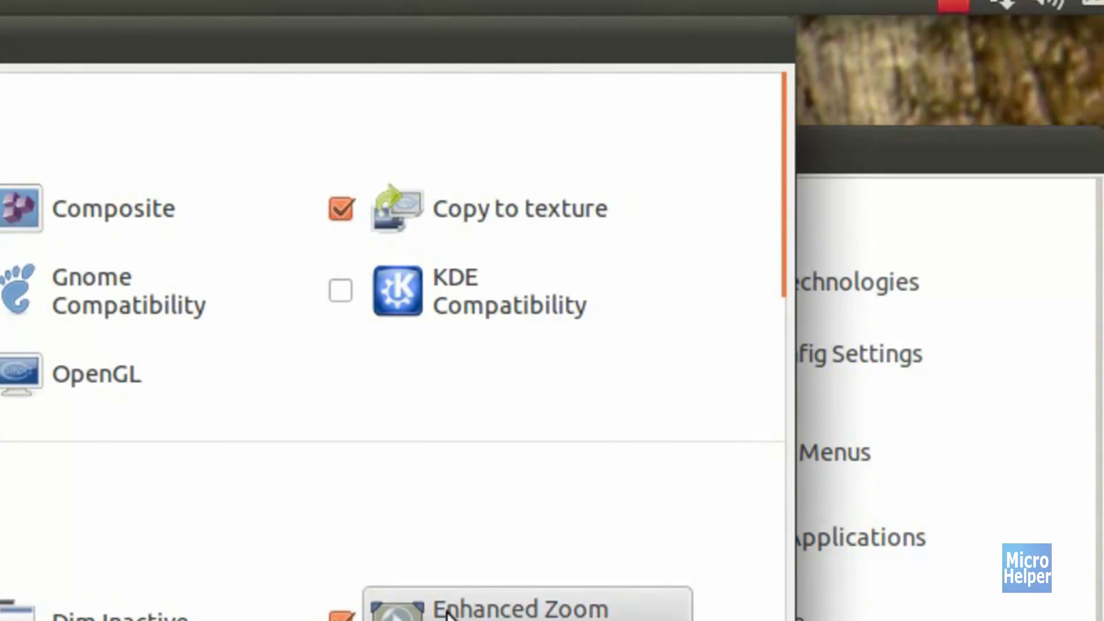
scroll(483, 601, "down", 10)
scroll(391, 346, "up", 10)
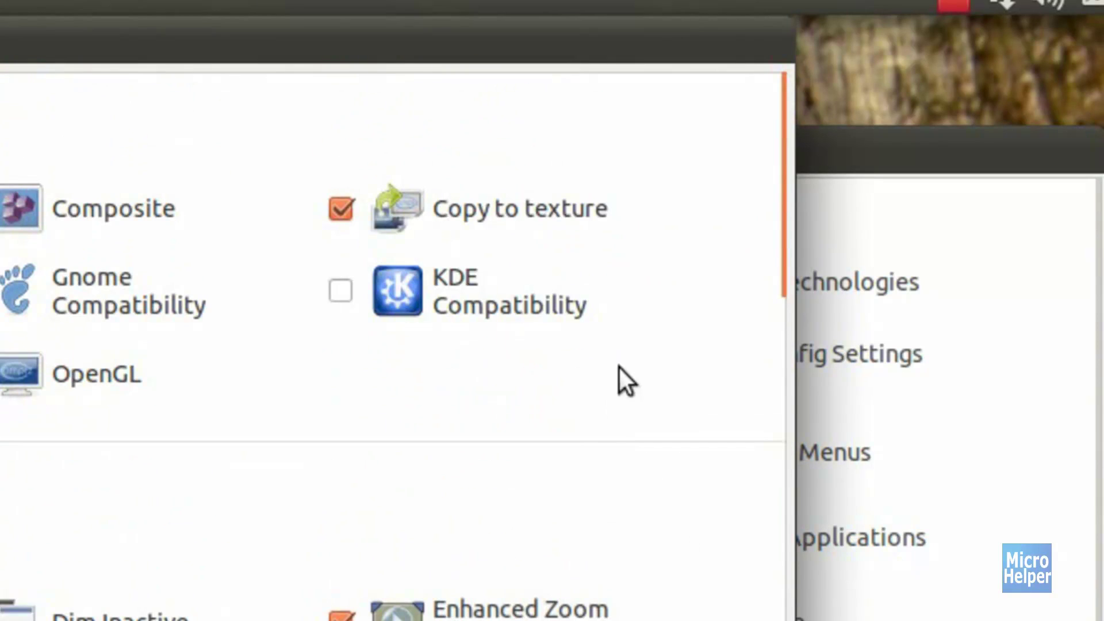
mouse_move(787, 179)
left_click_drag(797, 166, 747, 46)
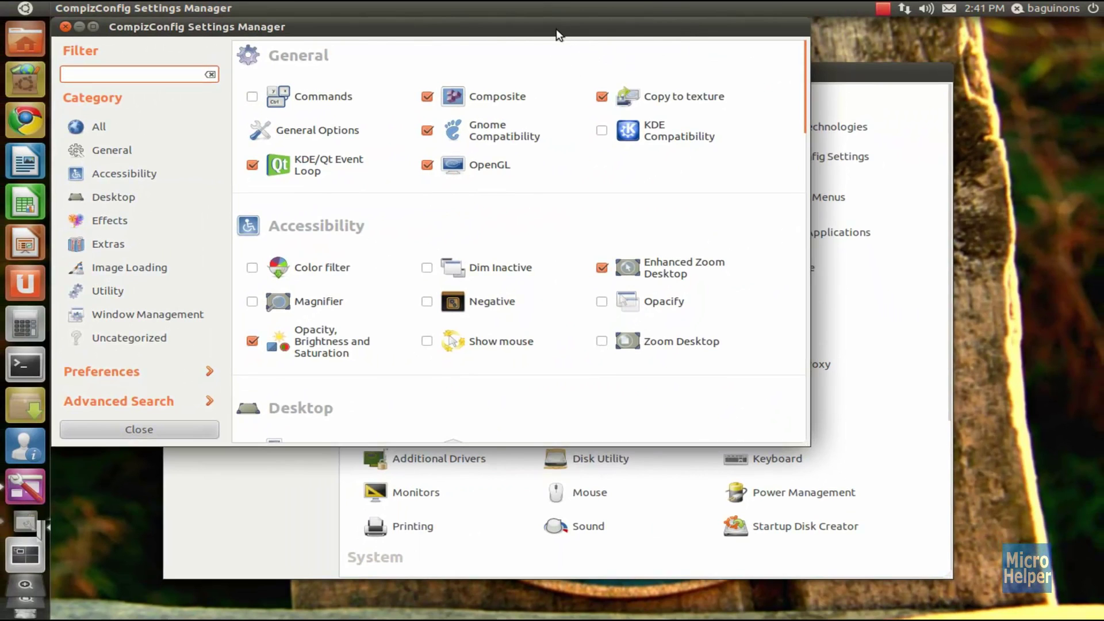
left_click_drag(557, 29, 767, 103)
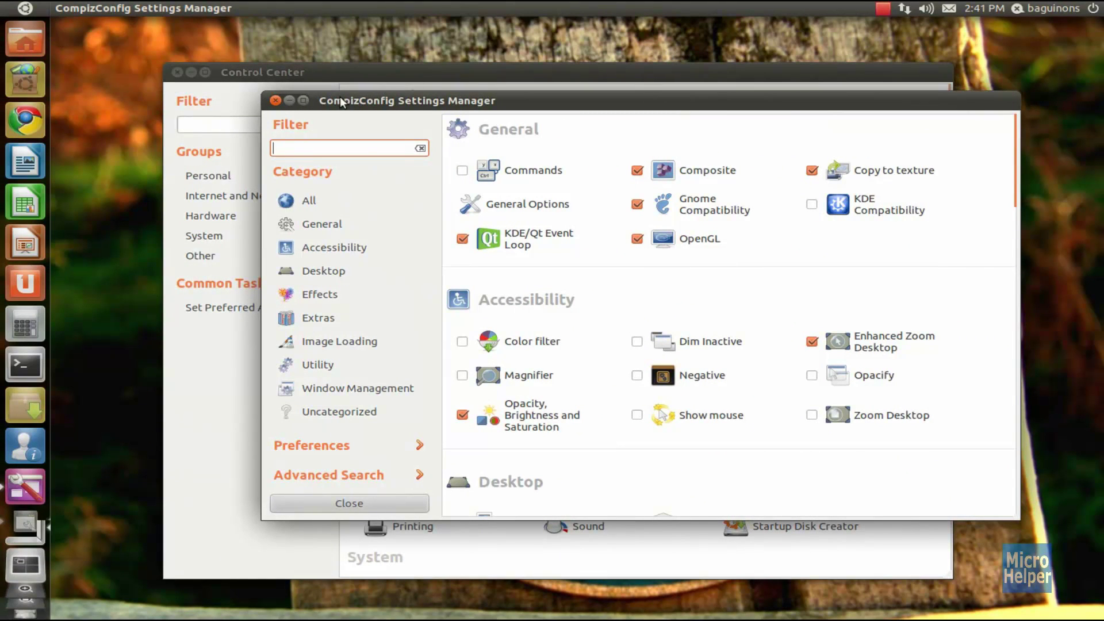
key("super+s")
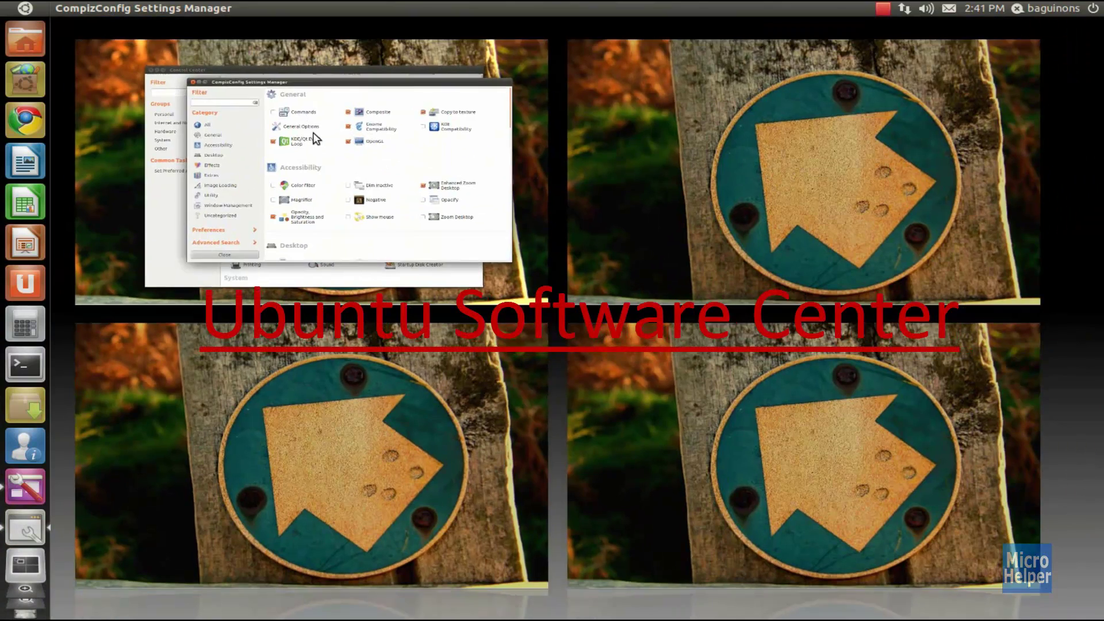
left_click(315, 138)
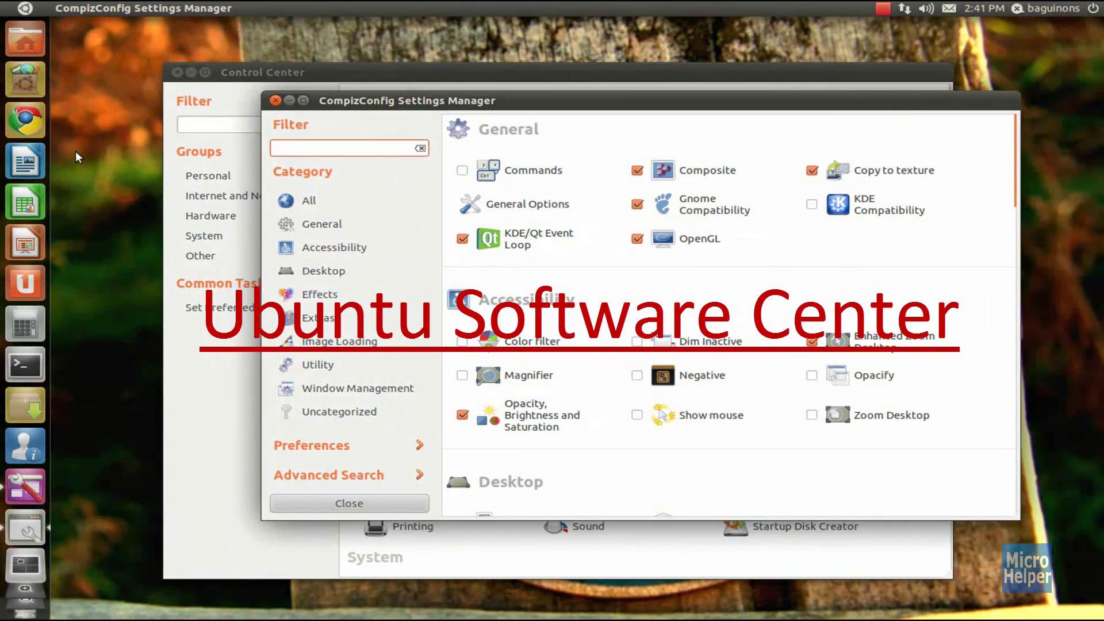
Launch Ubuntu Software Center, maximize it, open Get Software, then restore its window size
left_click(27, 74)
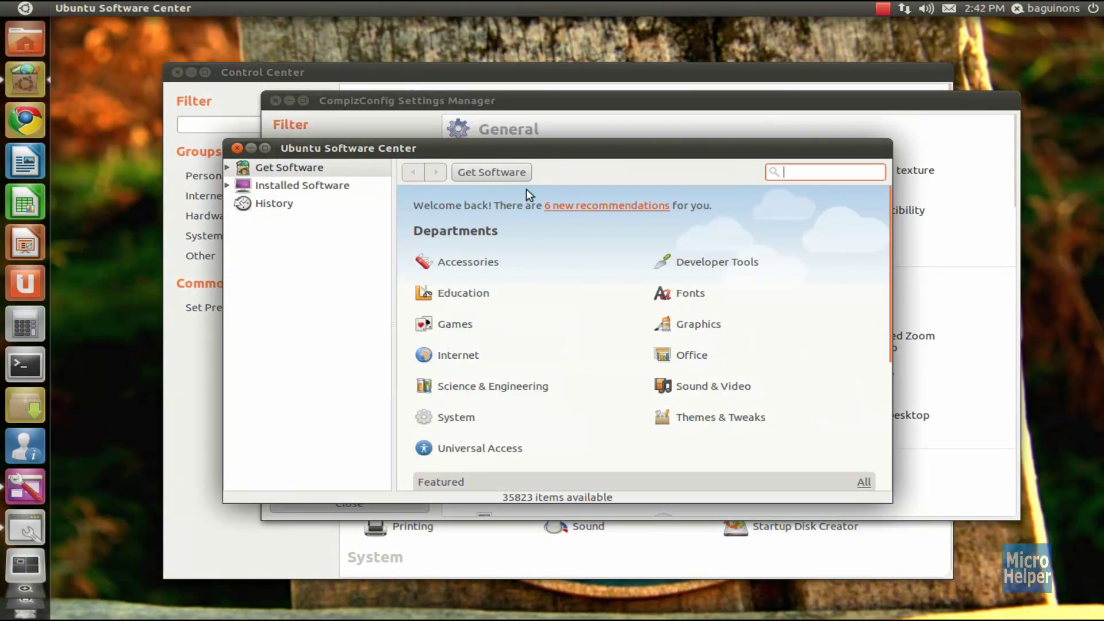
left_click(265, 147)
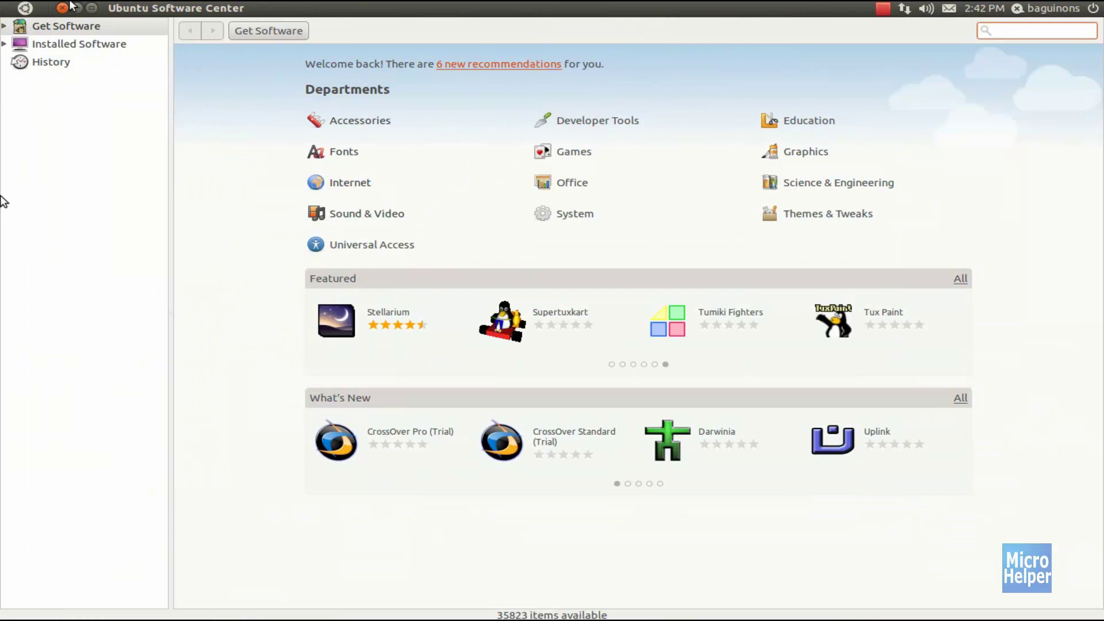
left_click(8, 26)
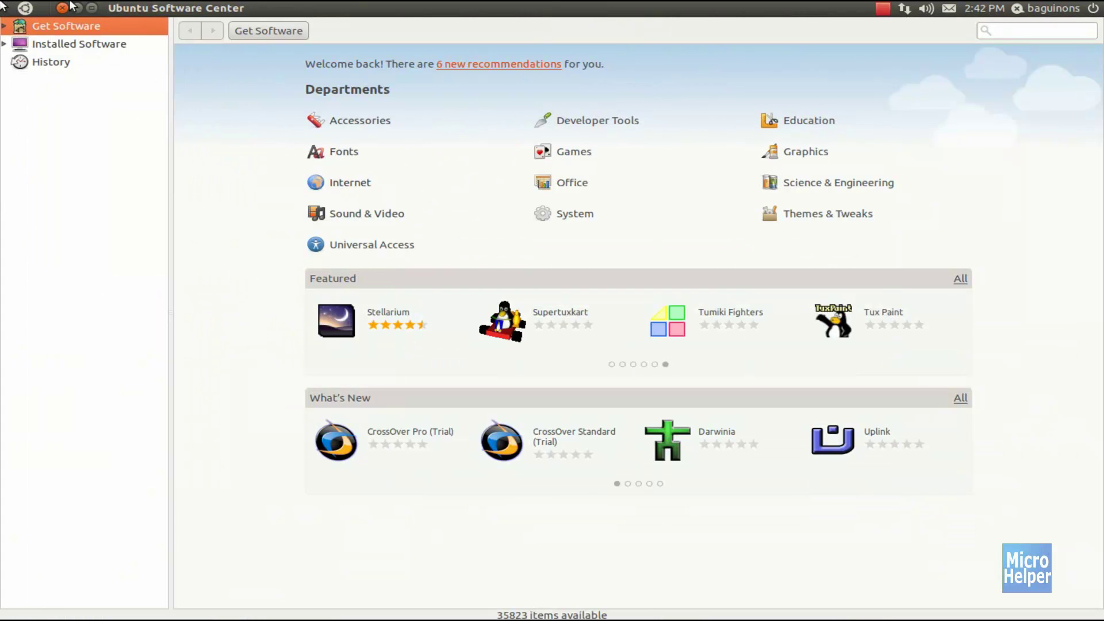
mouse_move(2, 3)
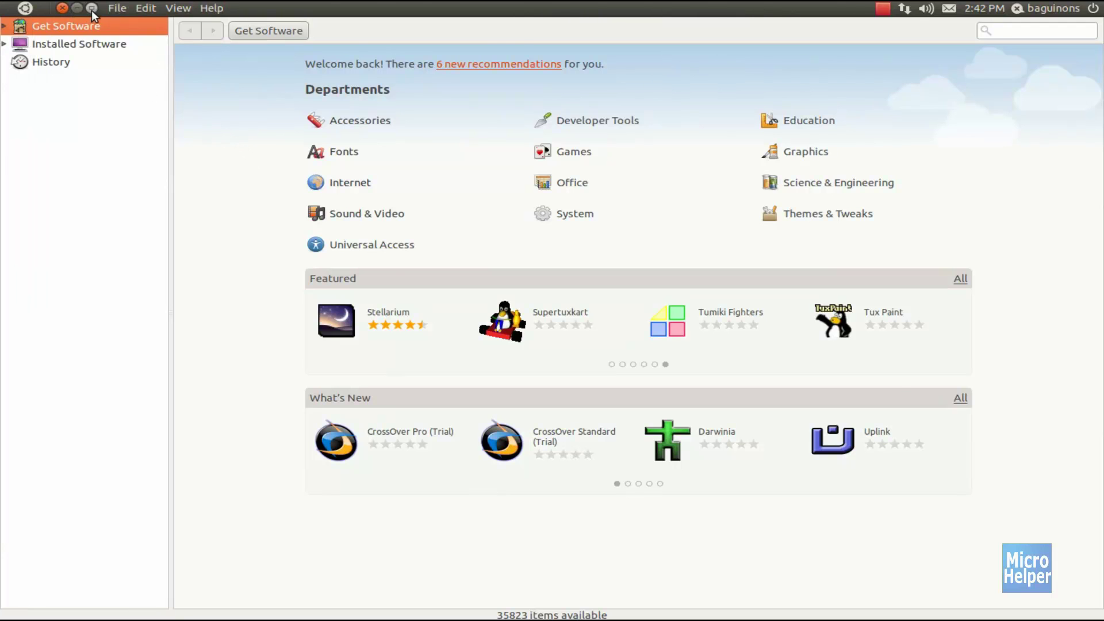
left_click(91, 9)
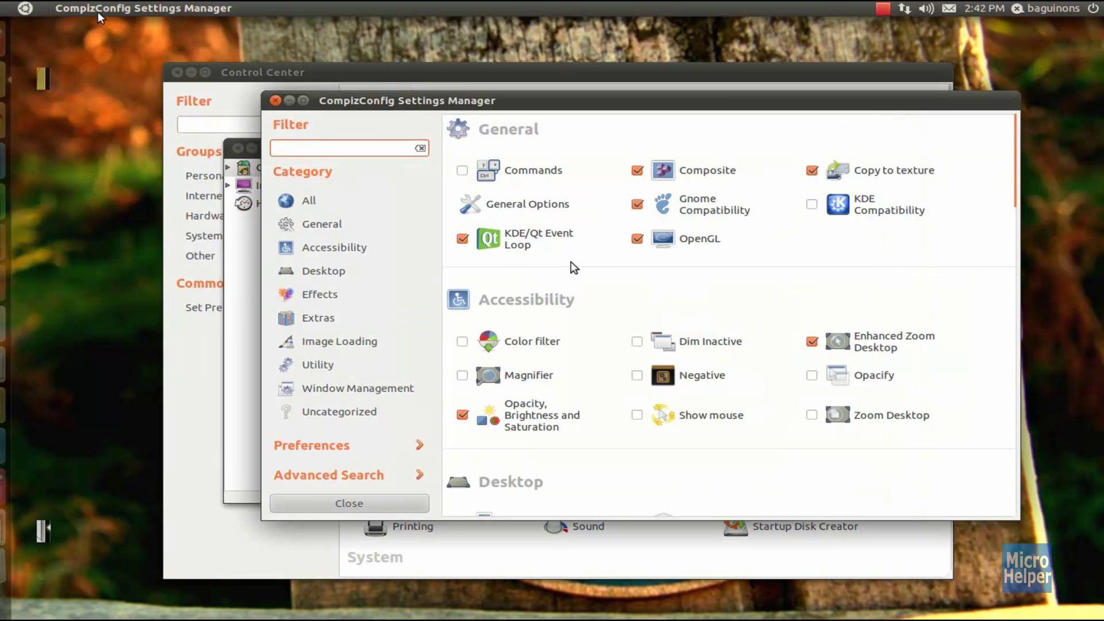
Filter plugins by 'uni', open the Ubuntu Unity Plugin and set the launcher to never hide
type("uni")
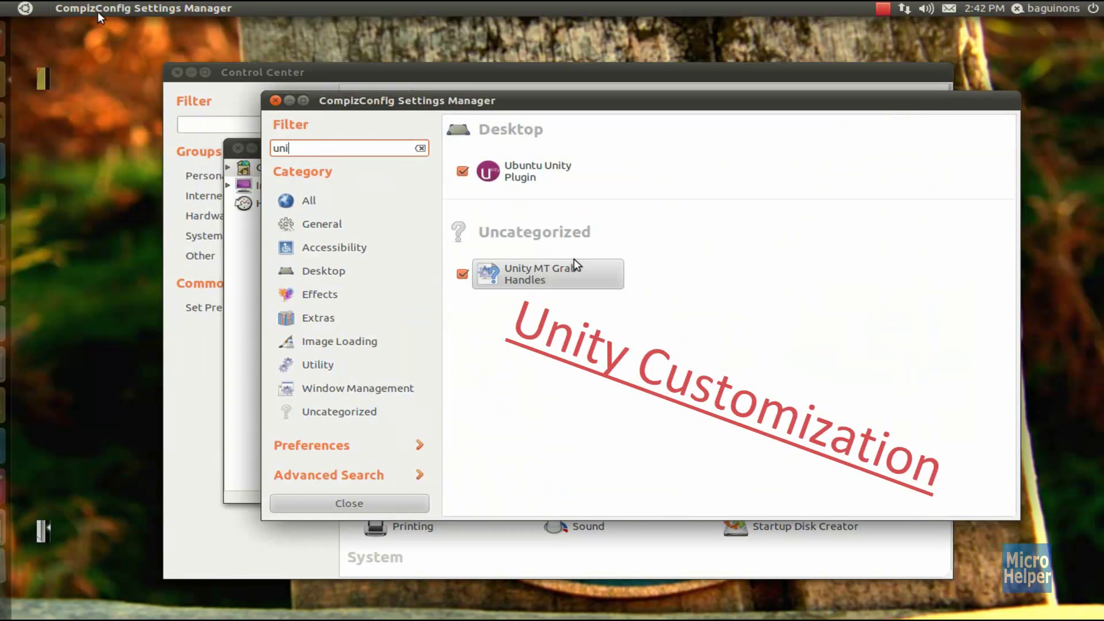
left_click(569, 170)
left_click(606, 174)
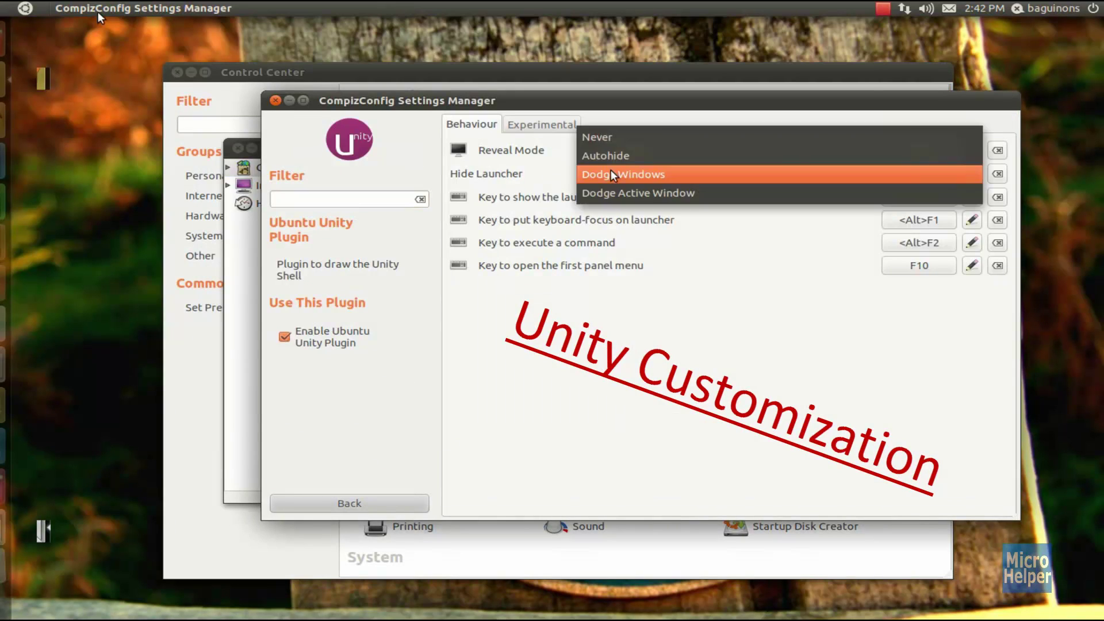
left_click(610, 142)
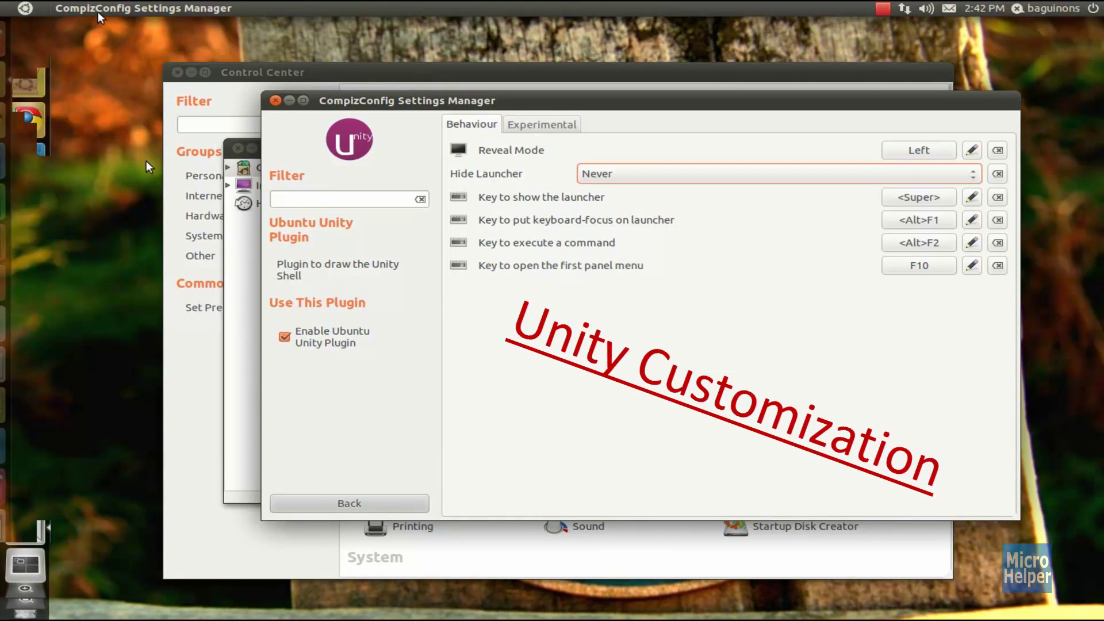
In the Experimental settings, set Backlight Mode to Backlight Toggles, keeping Pulse Until Running and Wiggle
left_click(527, 129)
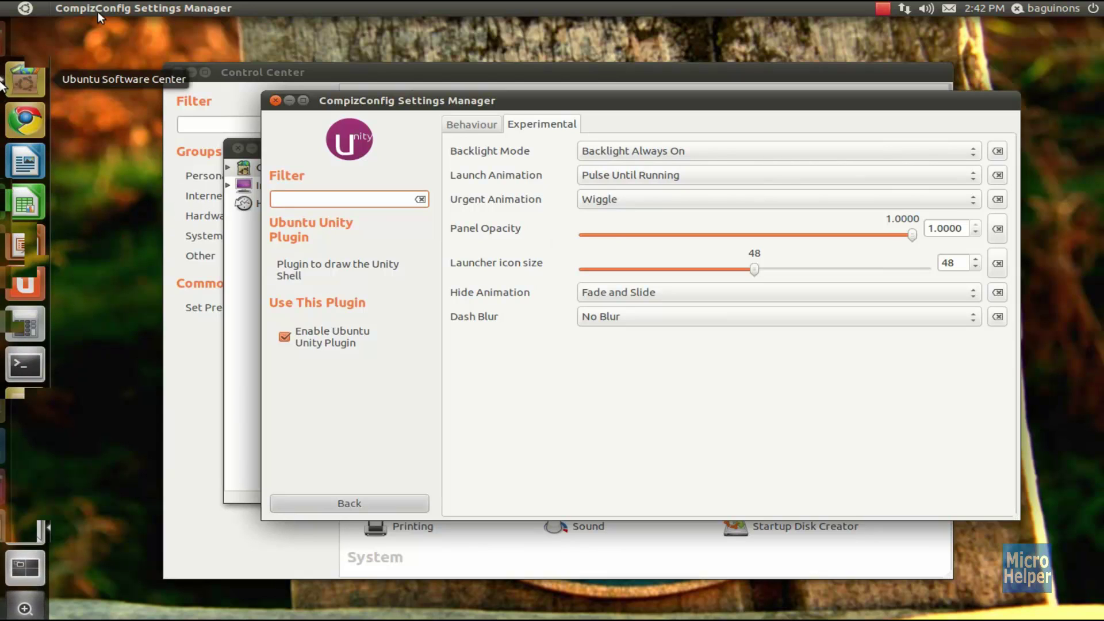
left_click(613, 178)
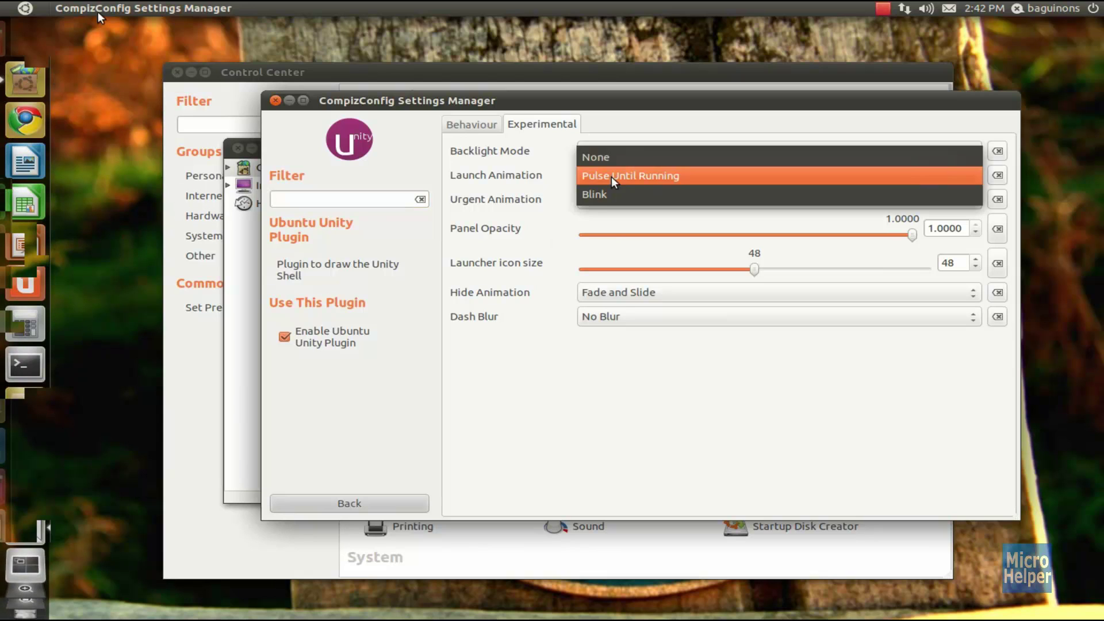
key("Escape")
left_click(636, 153)
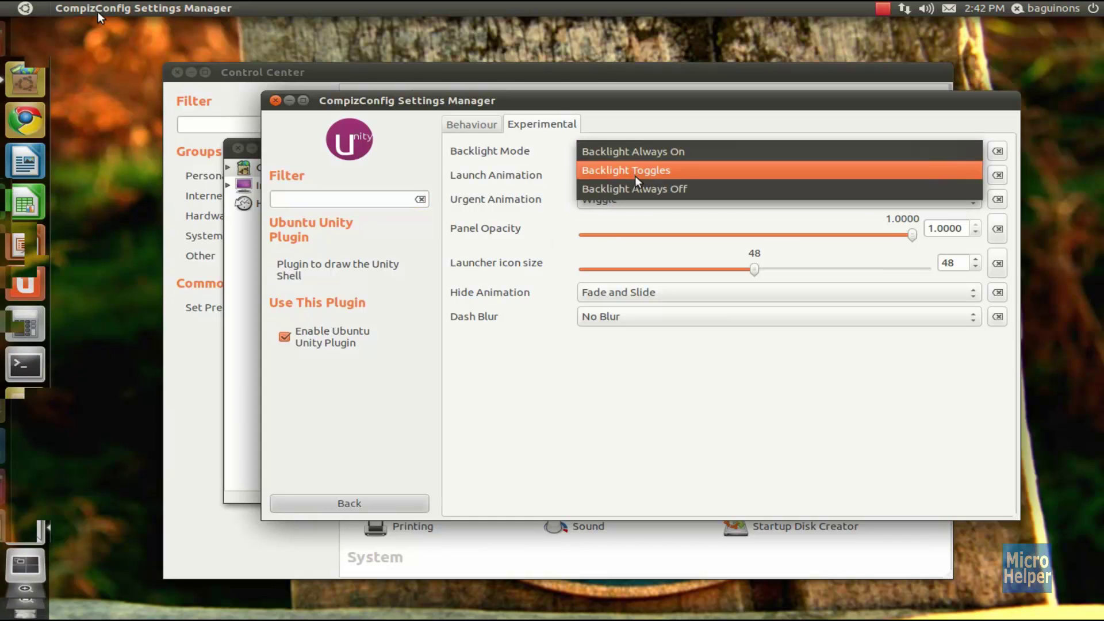
left_click(635, 177)
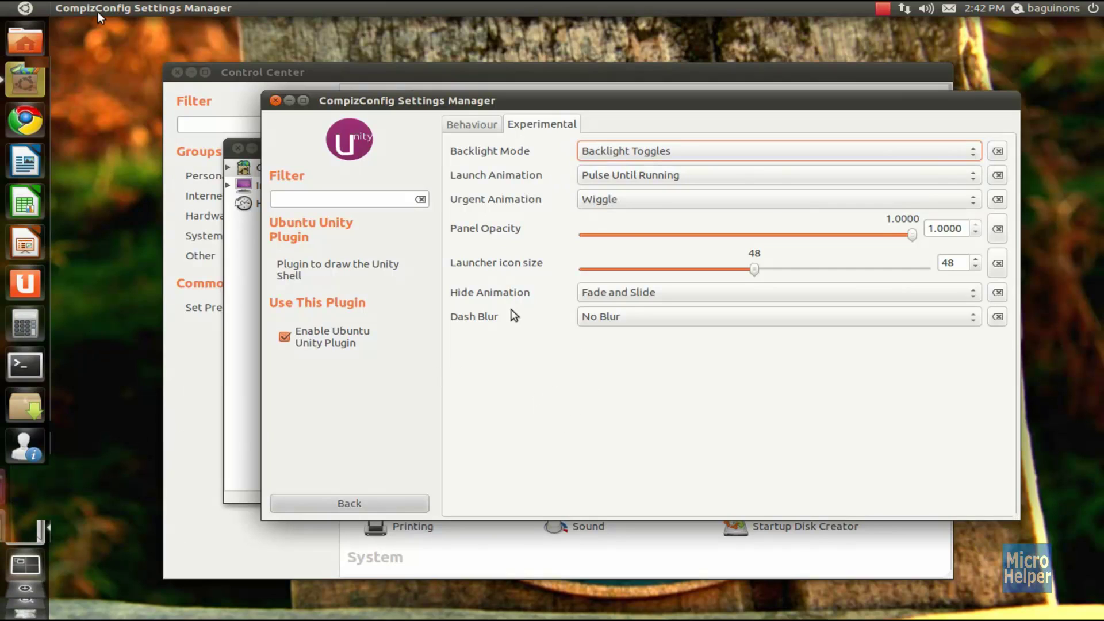
left_click(637, 202)
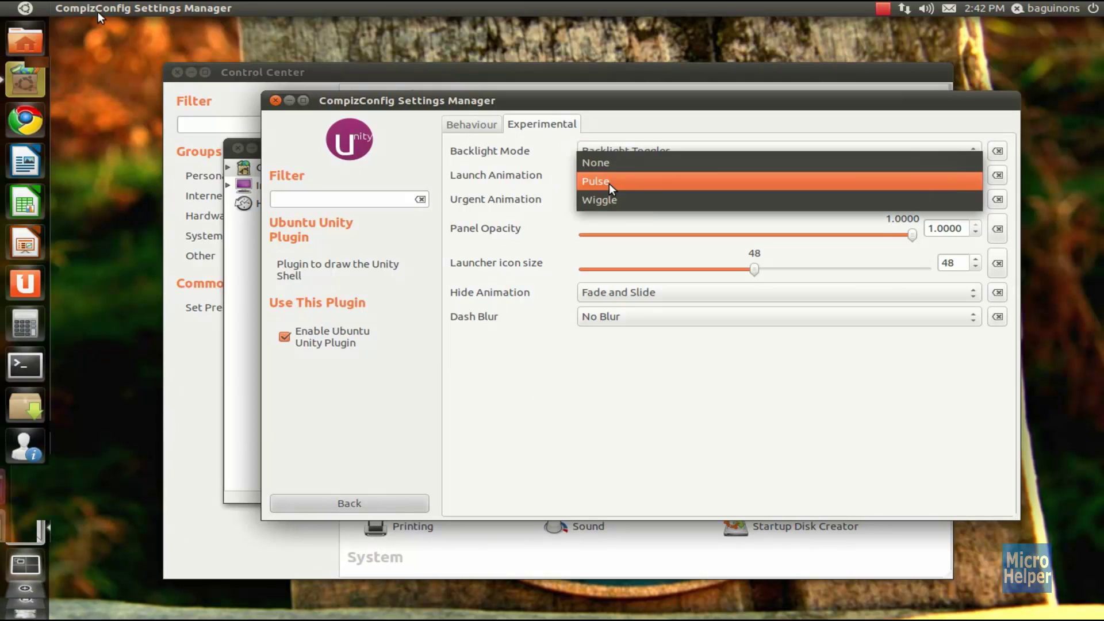
left_click(599, 200)
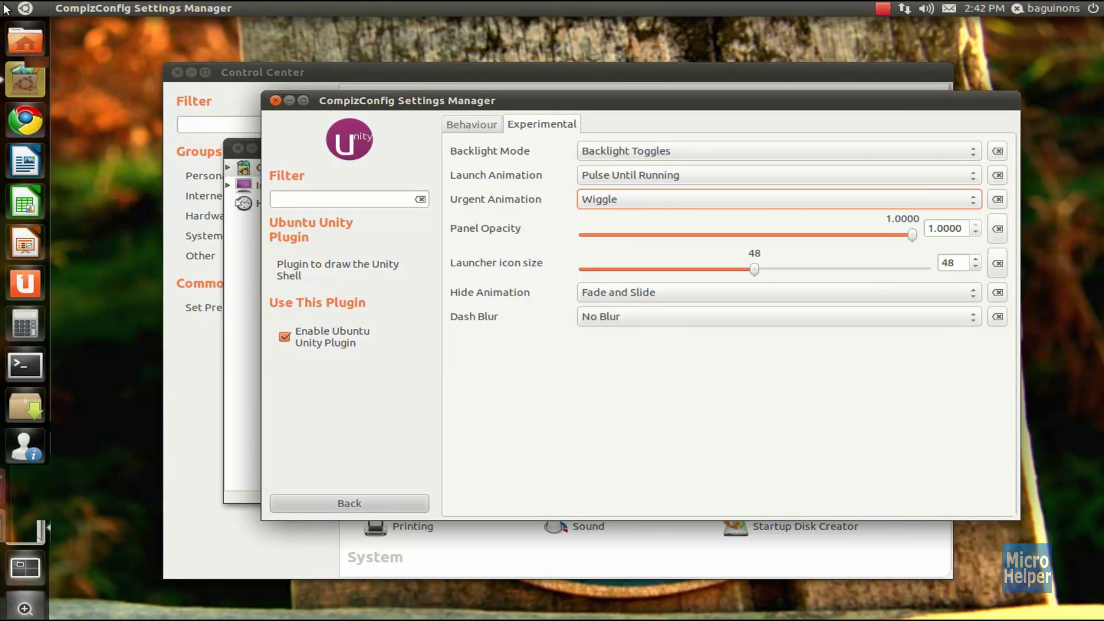
Return to the uni-filtered plugin list, shift CompizConfig right, and raise Ubuntu Software Center
left_click(307, 502)
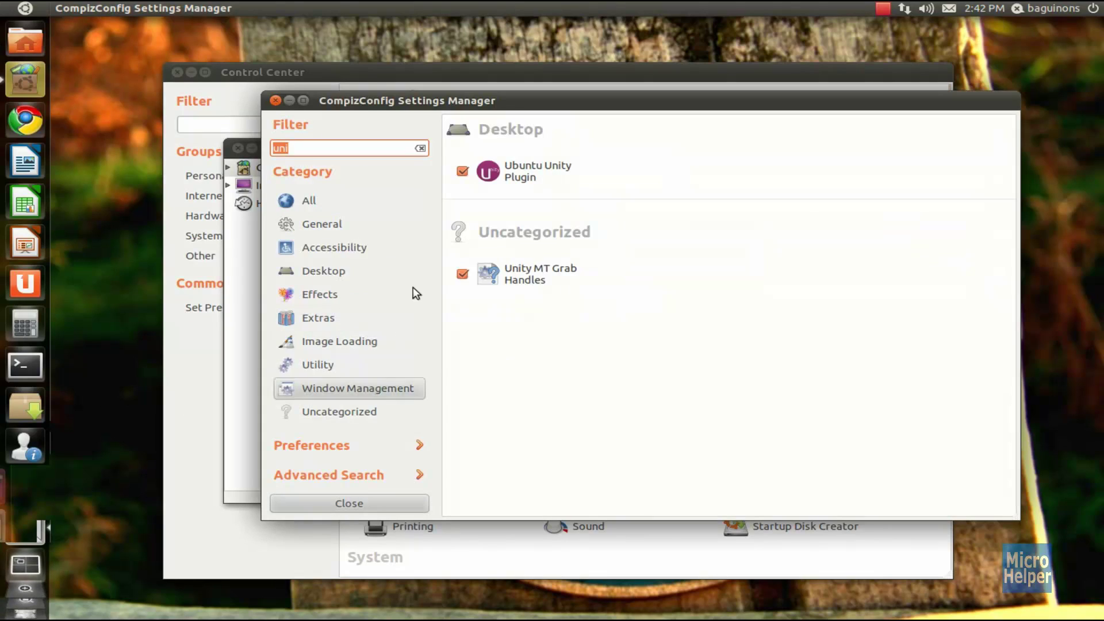
left_click_drag(349, 106, 514, 112)
left_click(504, 155)
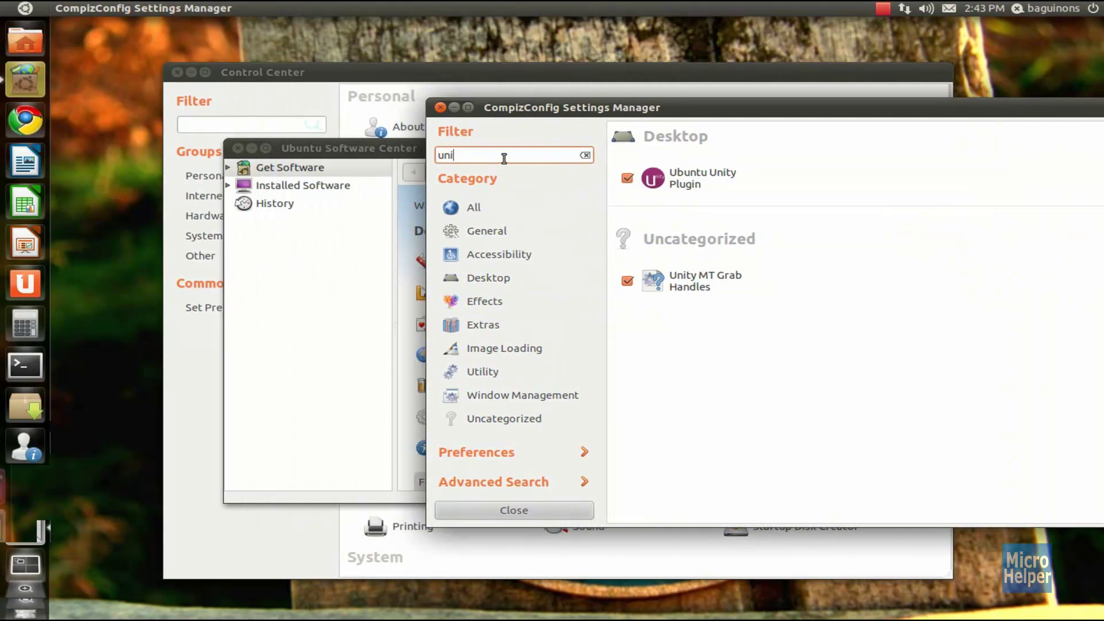
left_click(551, 227)
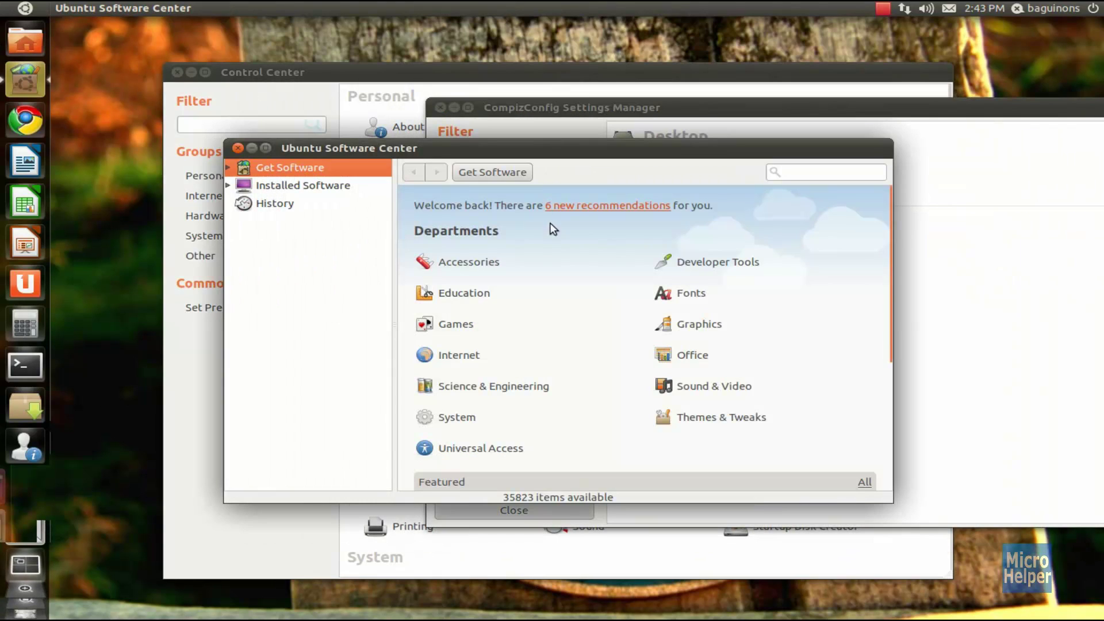
Maximize and restore Software Center, reposition it, scroll its page, then close it
left_click(268, 149)
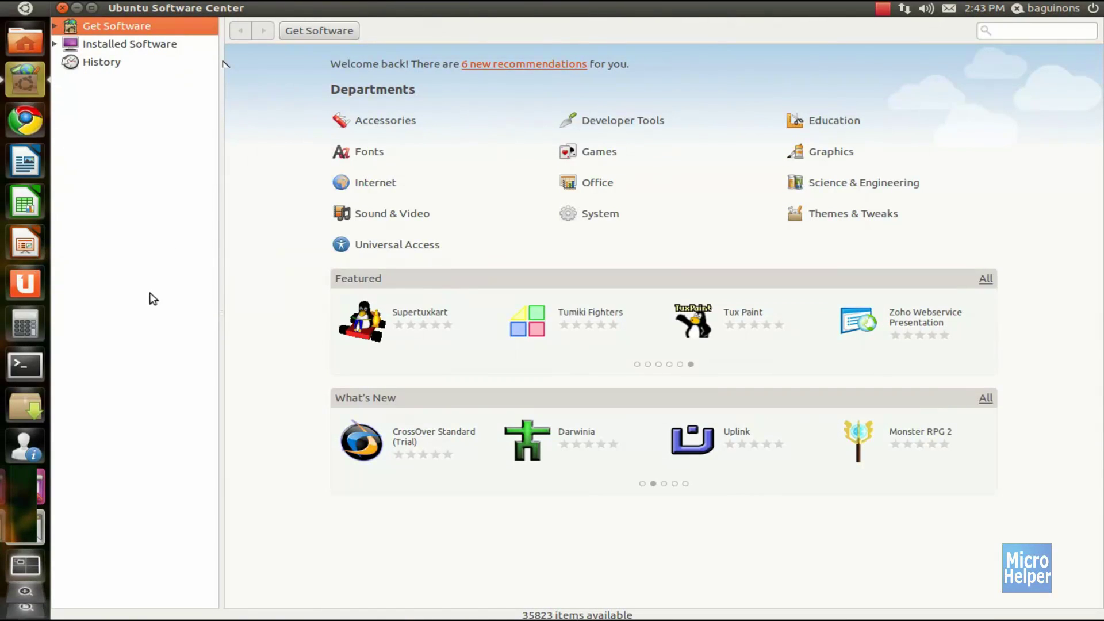
left_click(92, 8)
left_click_drag(542, 146, 516, 129)
left_click(819, 166)
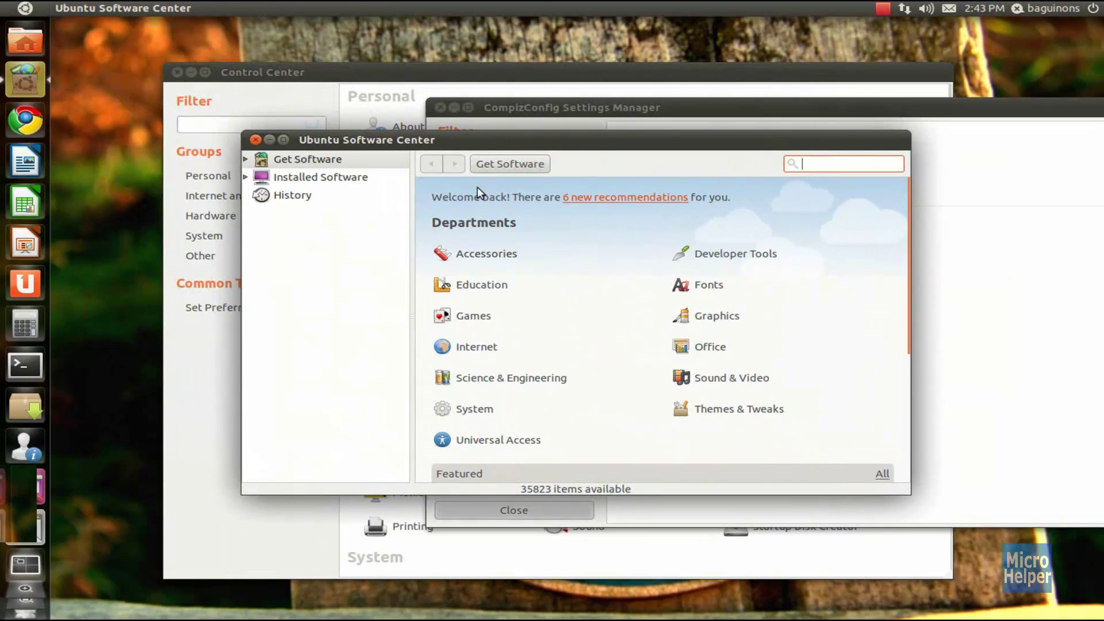
scroll(524, 452, "down", 5)
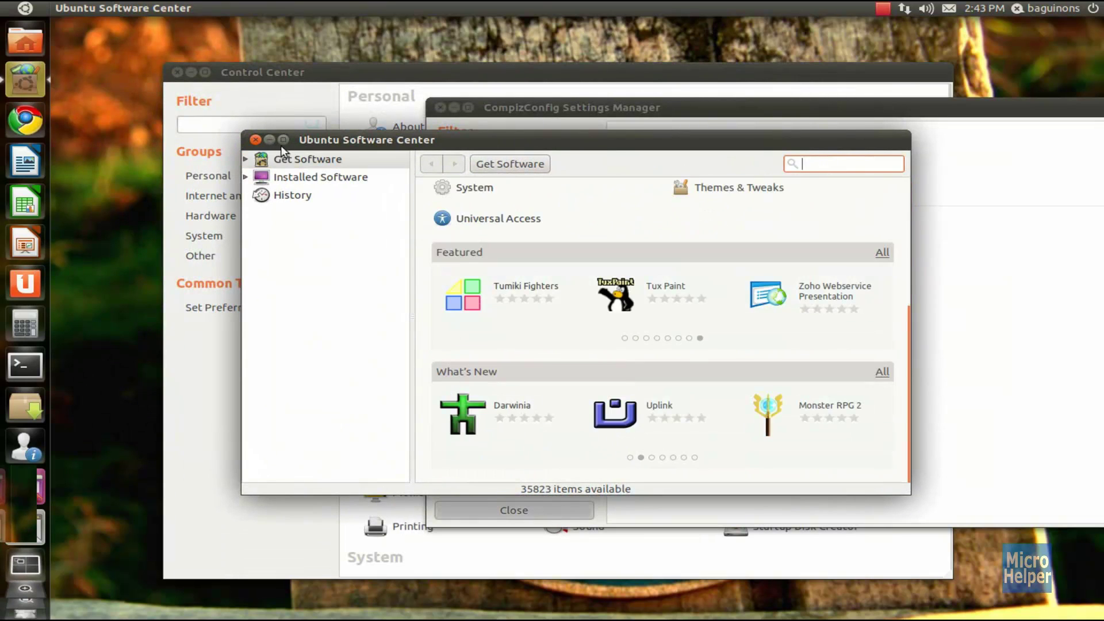
left_click(256, 140)
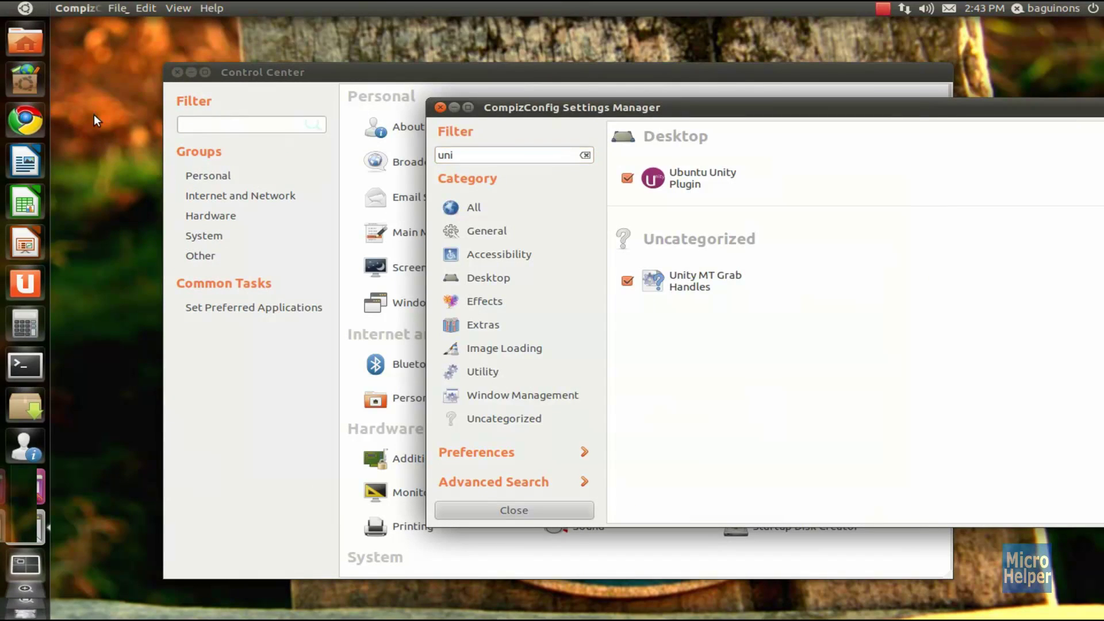
Try a 'sy' search in the Dash, dismiss it, and launch Google Chrome from the launcher
key("super")
type("sy")
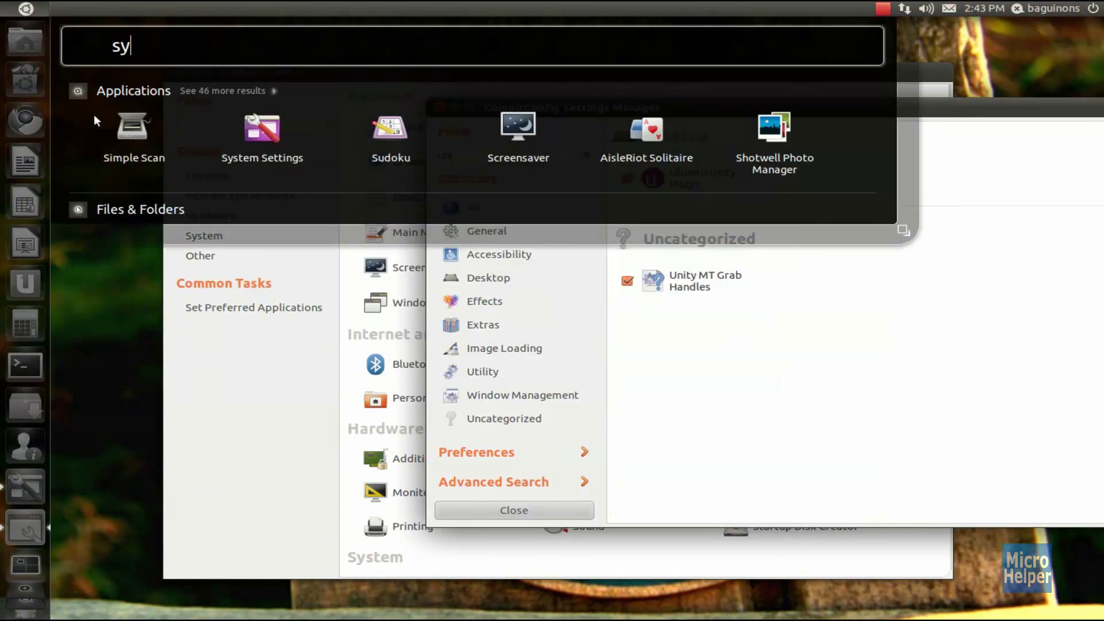
key("BackSpace")
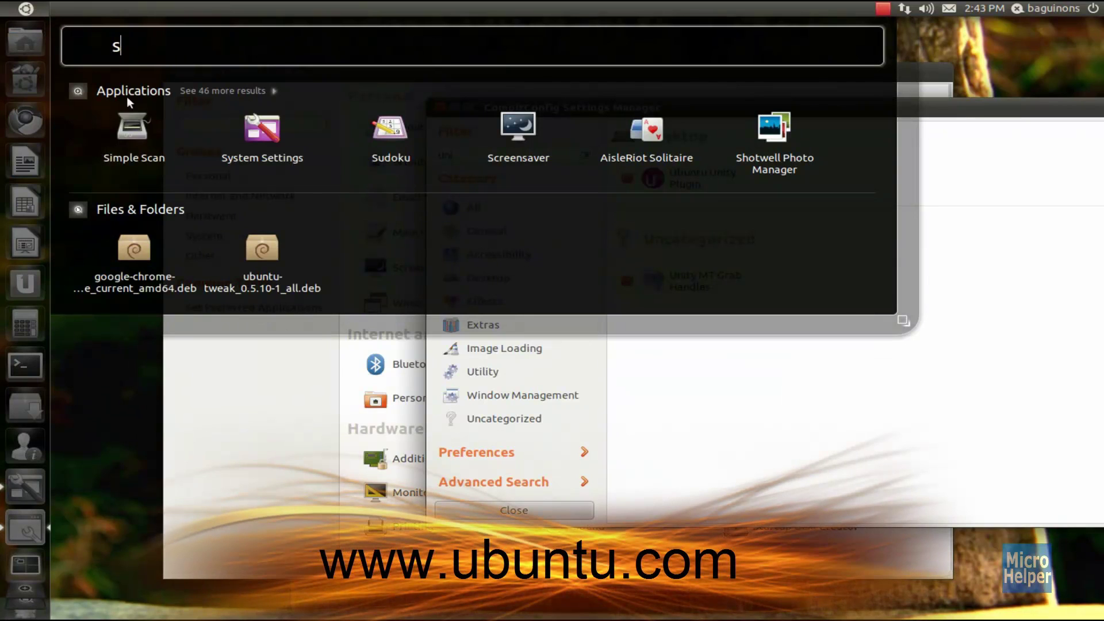
key("Escape")
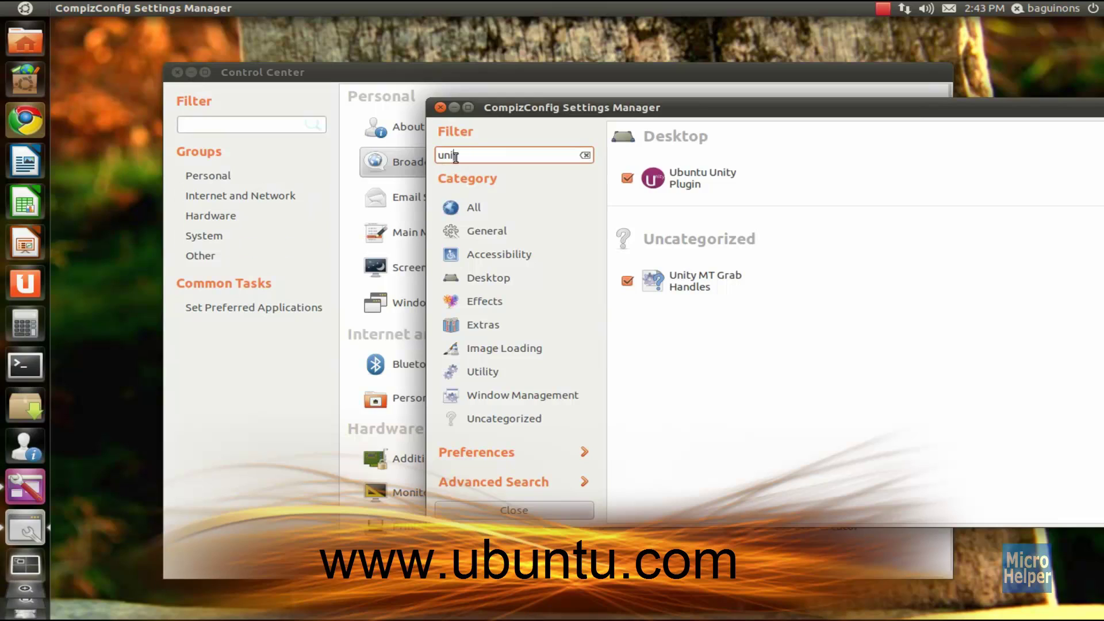
left_click(24, 120)
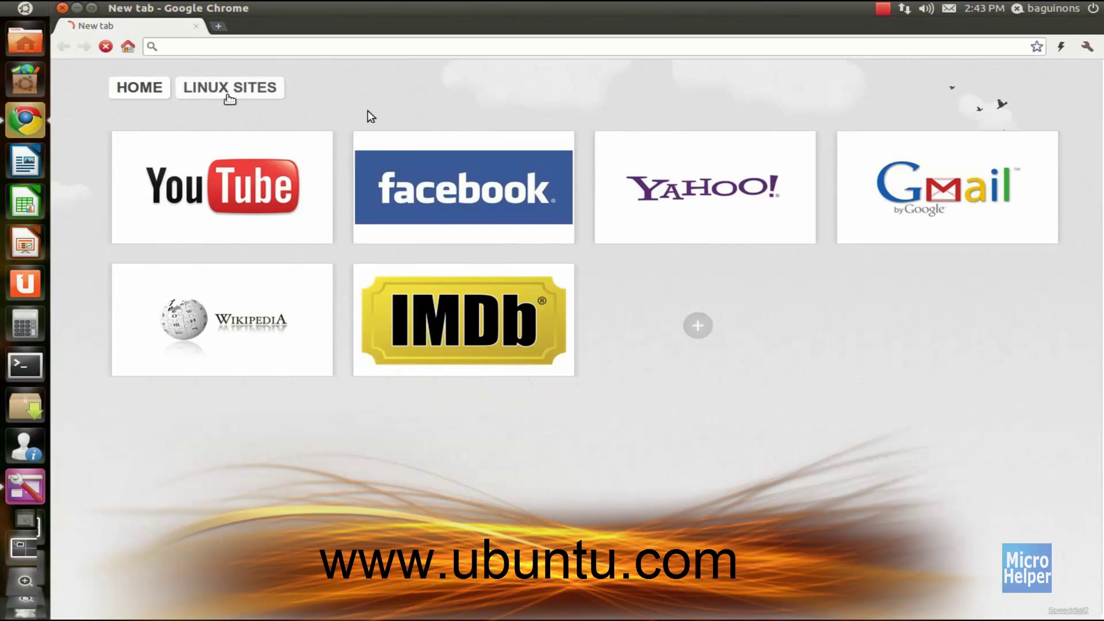
Open the Ubuntu website from the LINUX SITES speed-dial group and restore Chrome to a smaller window
left_click(230, 95)
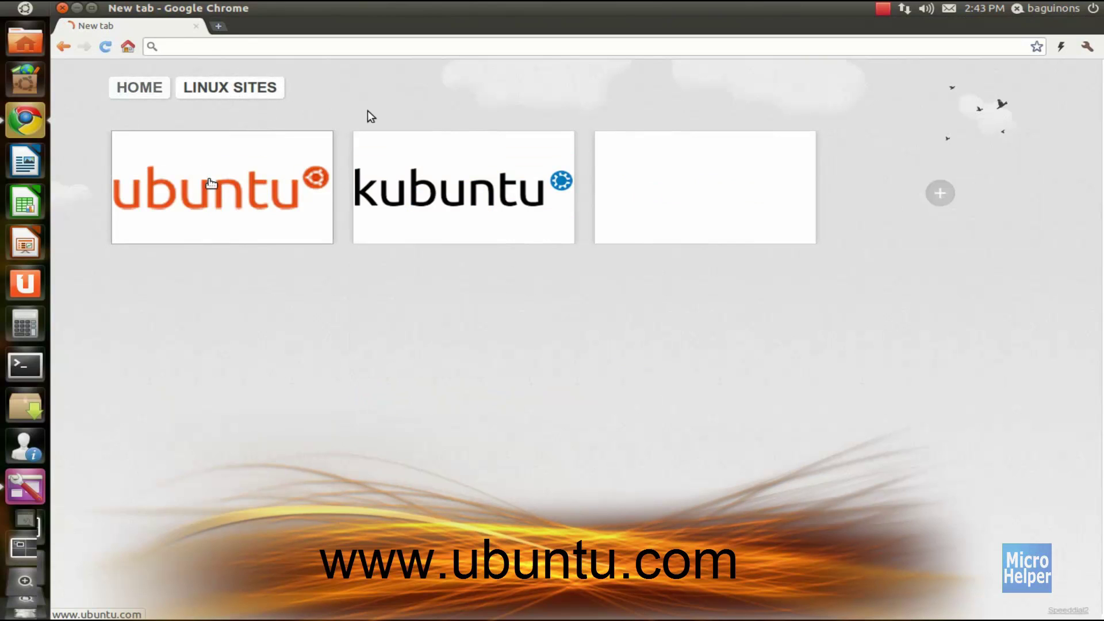
left_click(215, 188)
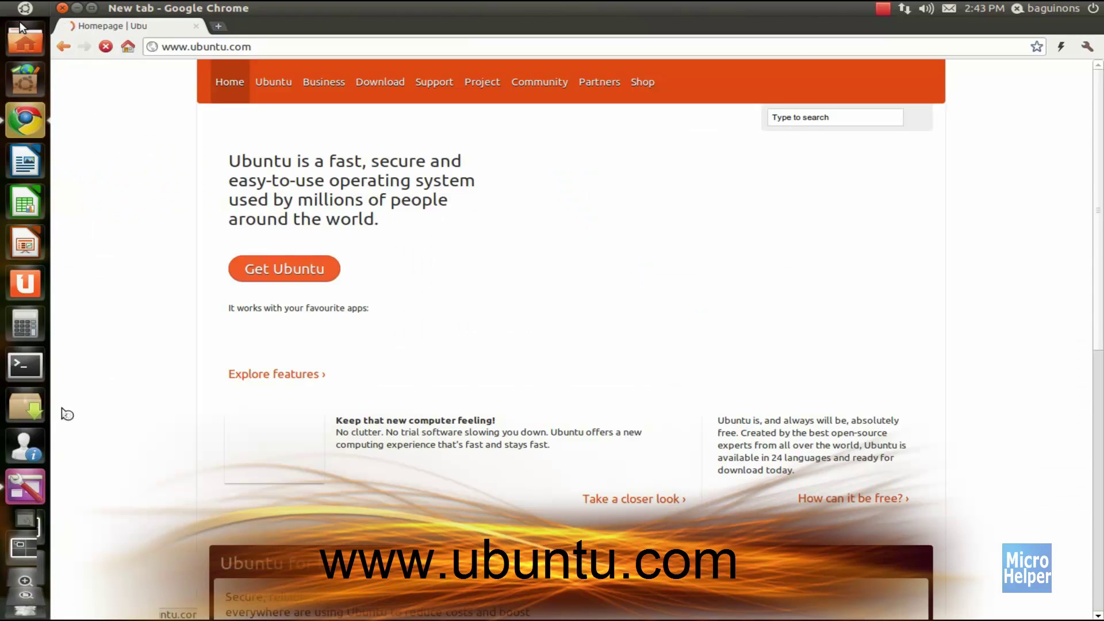
key("super+s")
left_click(185, 167)
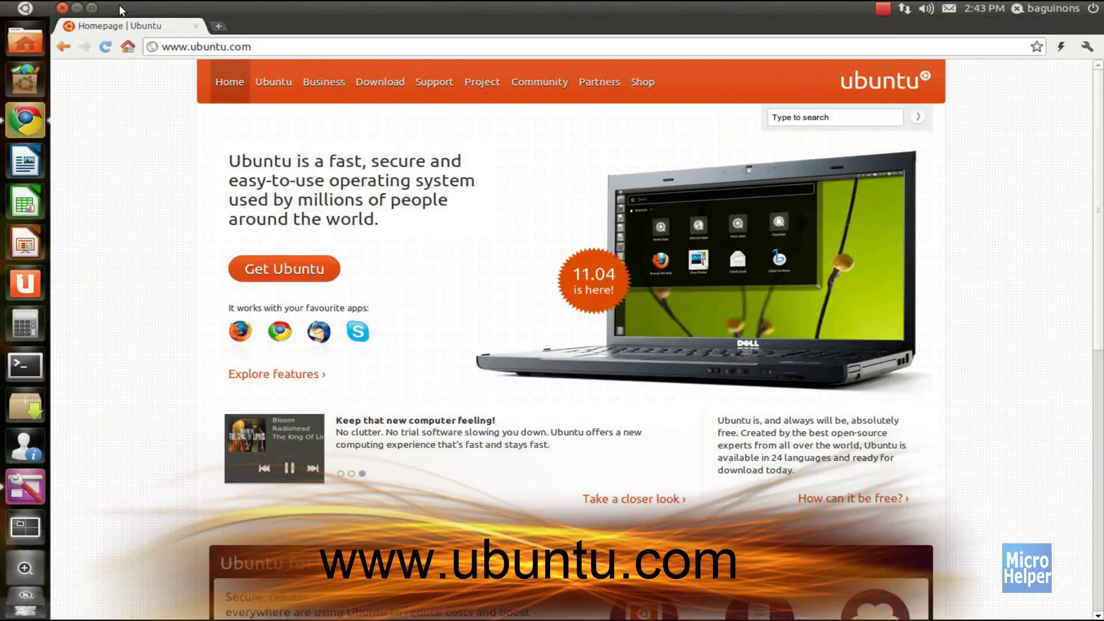
left_click(91, 8)
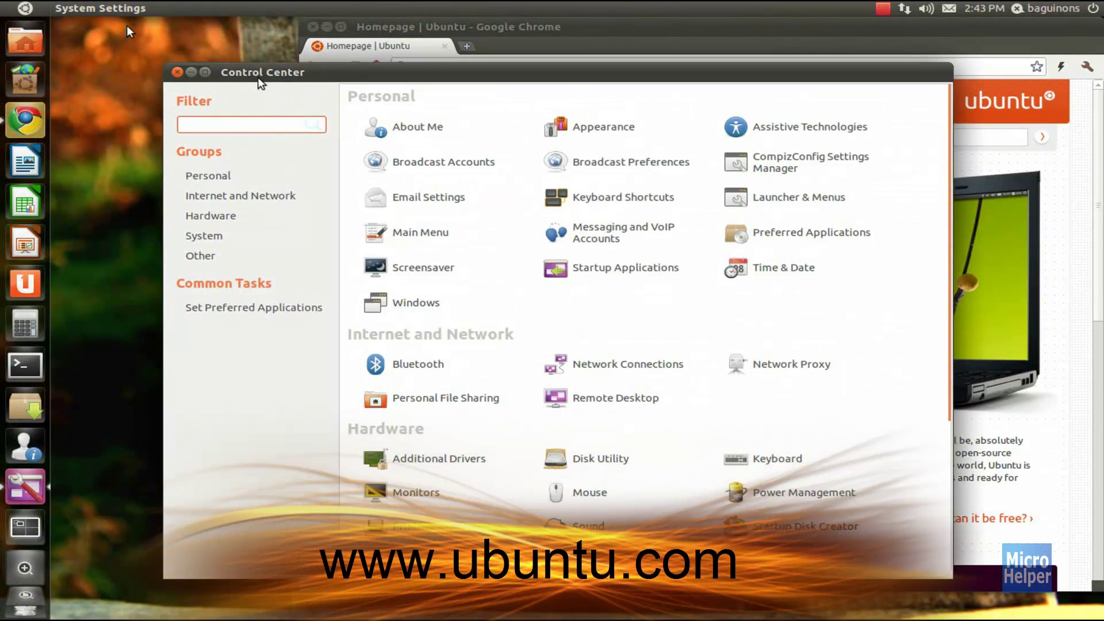
Reposition the Control Center window and then close it
left_click_drag(224, 79, 160, 71)
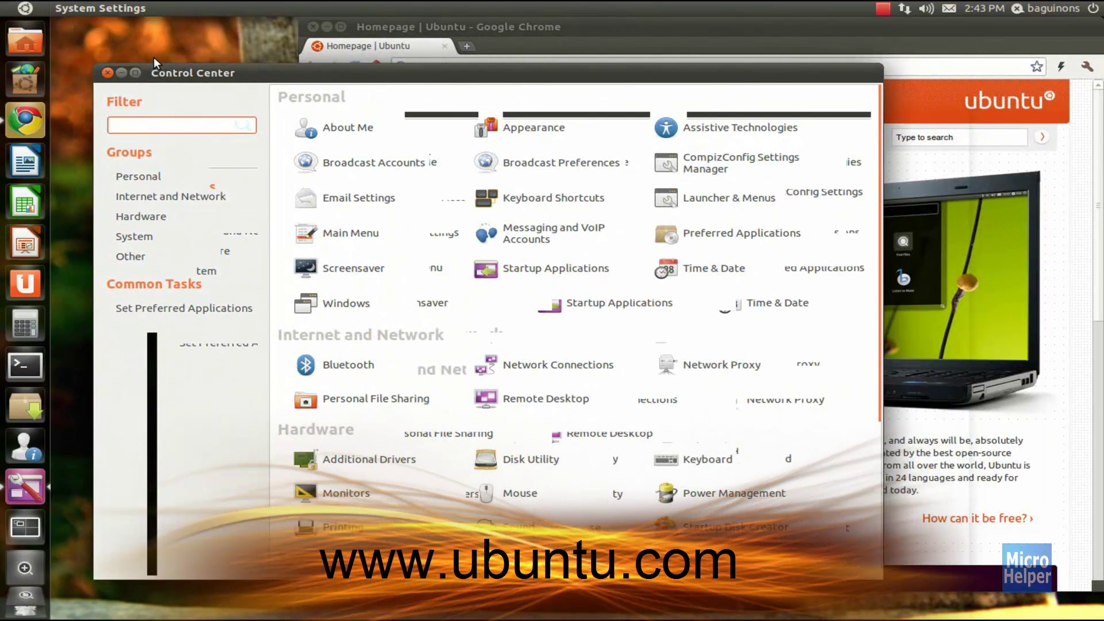
left_click(108, 72)
Maximize the Chrome window showing the Ubuntu homepage and scroll the page down and back up
double_click(440, 29)
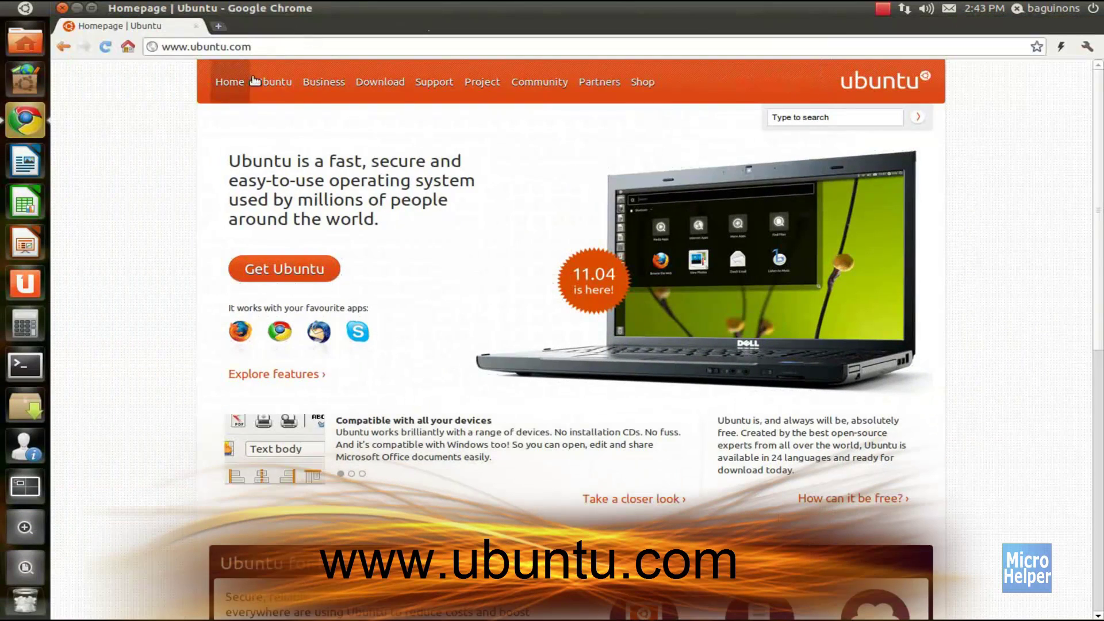
scroll(225, 259, "down", 4)
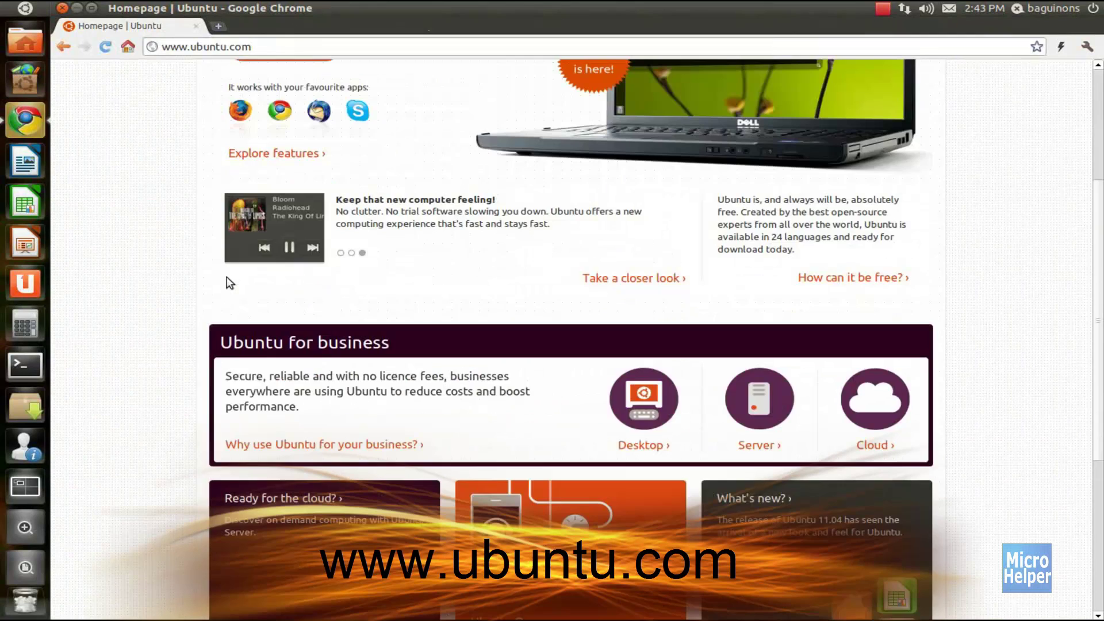
scroll(222, 278, "up", 4)
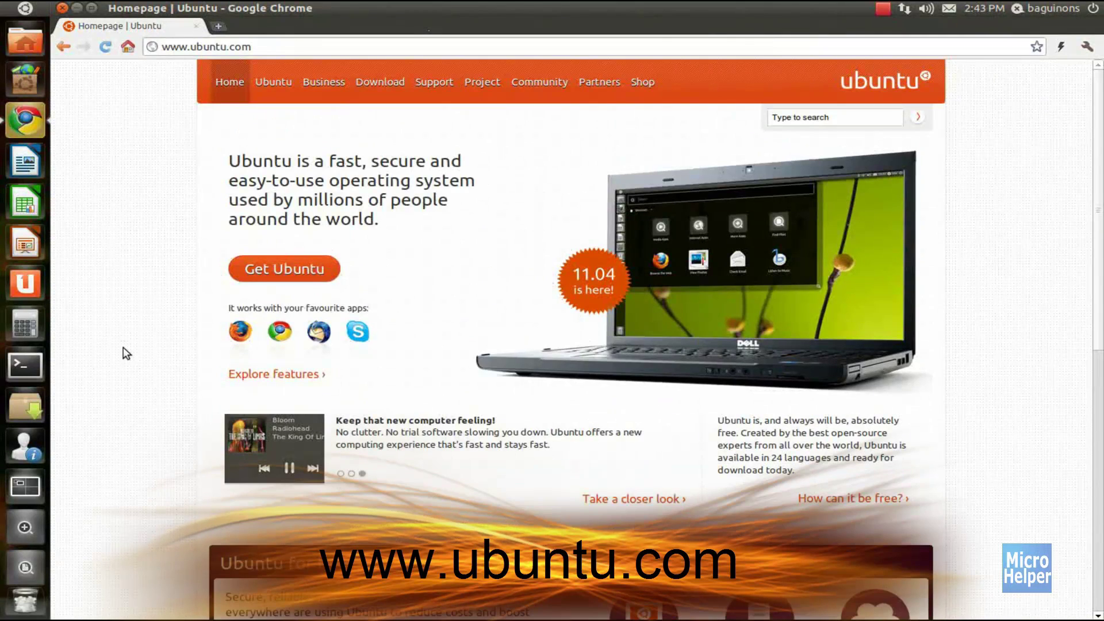
Remove the About Me icon from the launcher by unticking Keep In Launcher
mouse_move(24, 446)
left_mouse_down()
mouse_move(135, 395)
mouse_move(23, 438)
left_mouse_up()
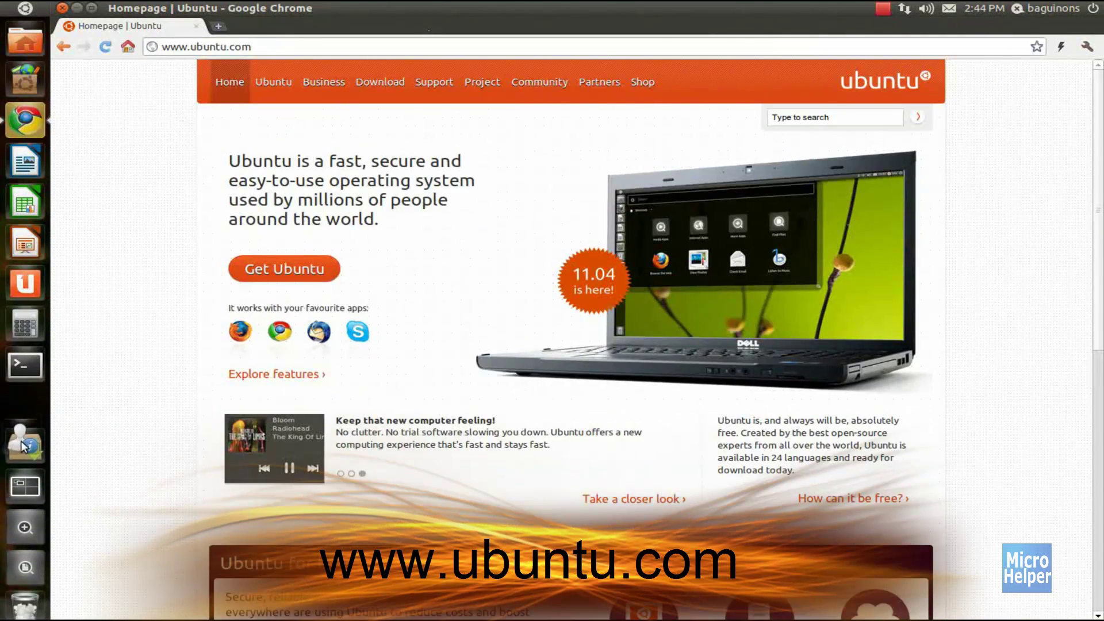
right_click(23, 437)
left_click(92, 467)
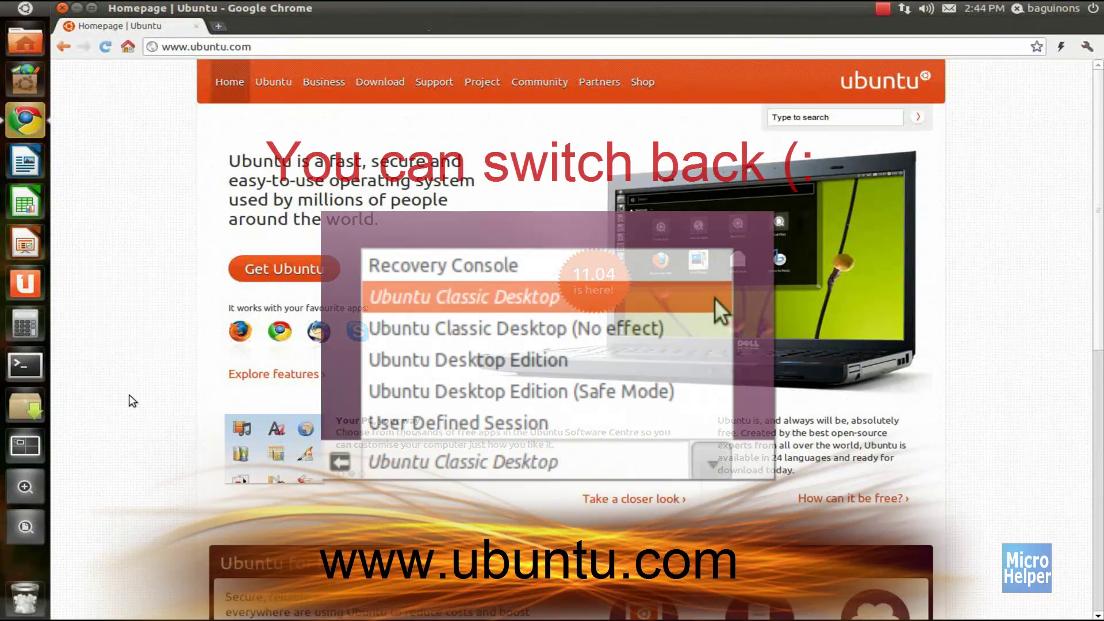